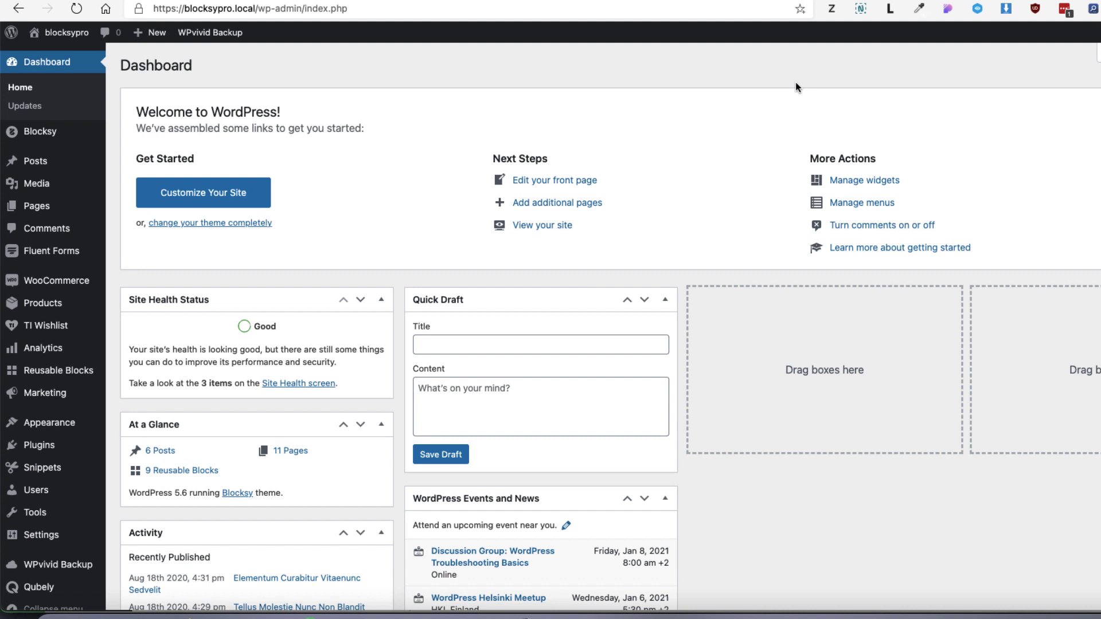
Try the site-wide quick search with 'blog' and 'qu', then close it back to the Dashboard.
mouse_move(31, 162)
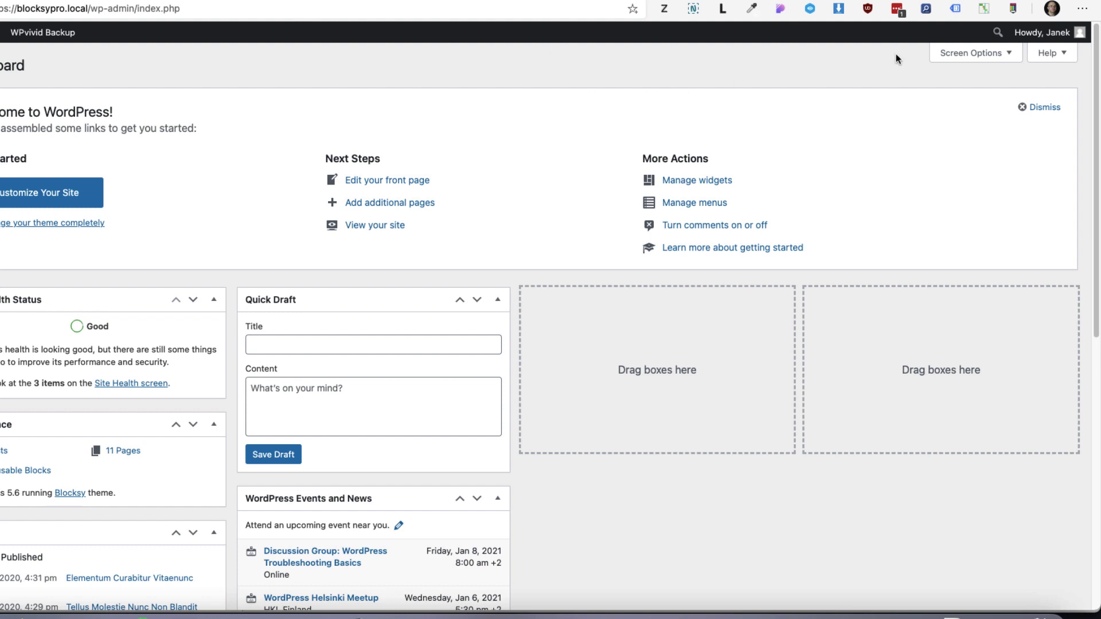
left_click(998, 32)
type("blog")
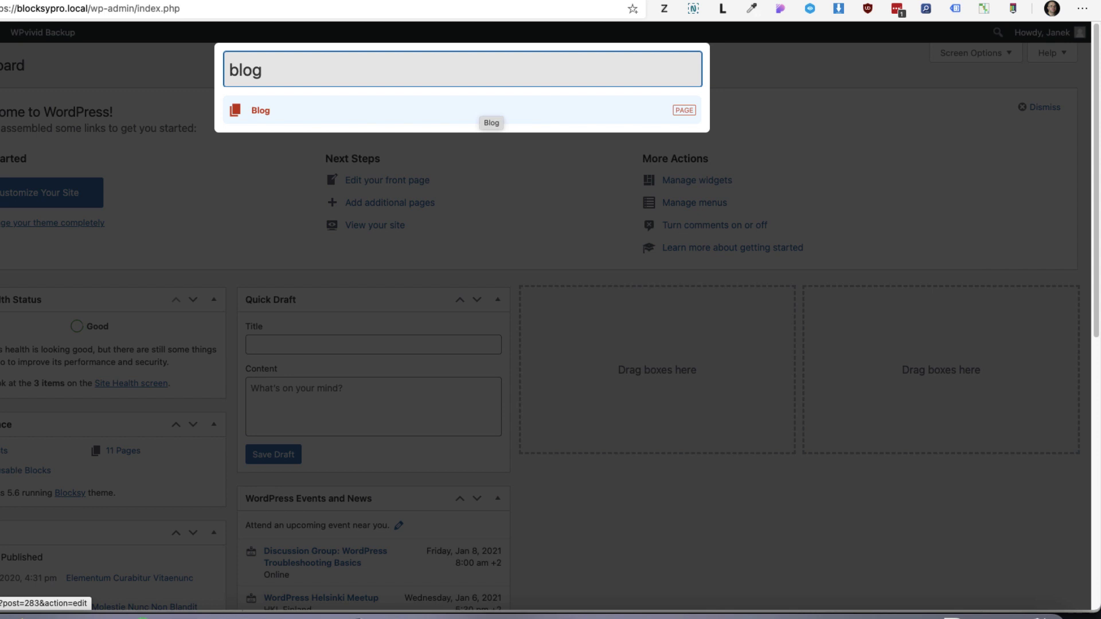
key("BackSpace")
key("BackSpace")
key("BackSpace")
key("BackSpace")
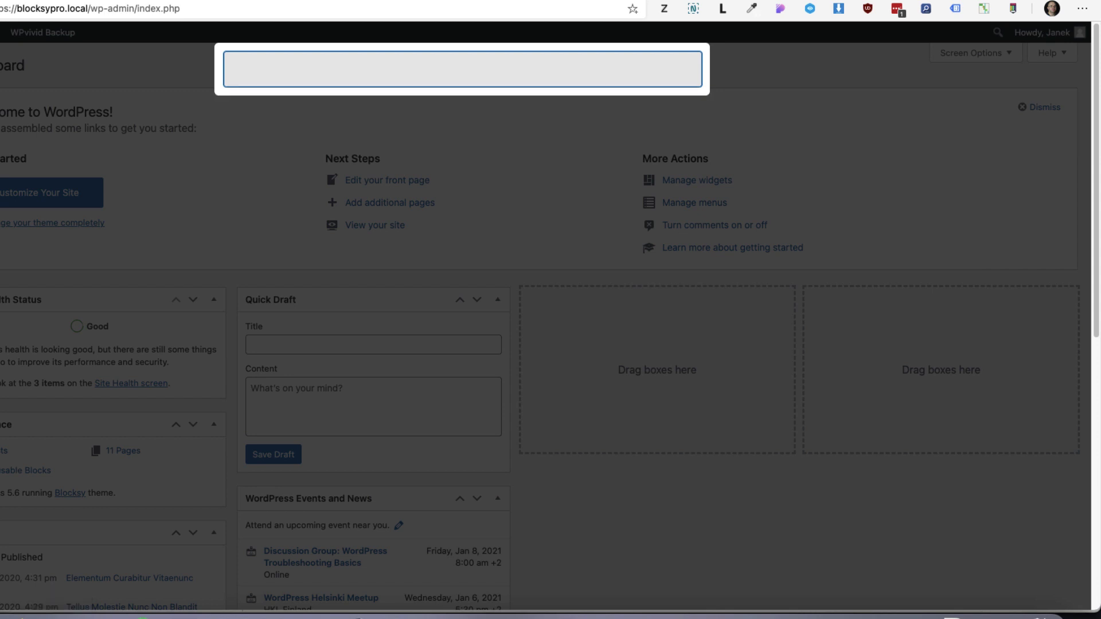
type("qu")
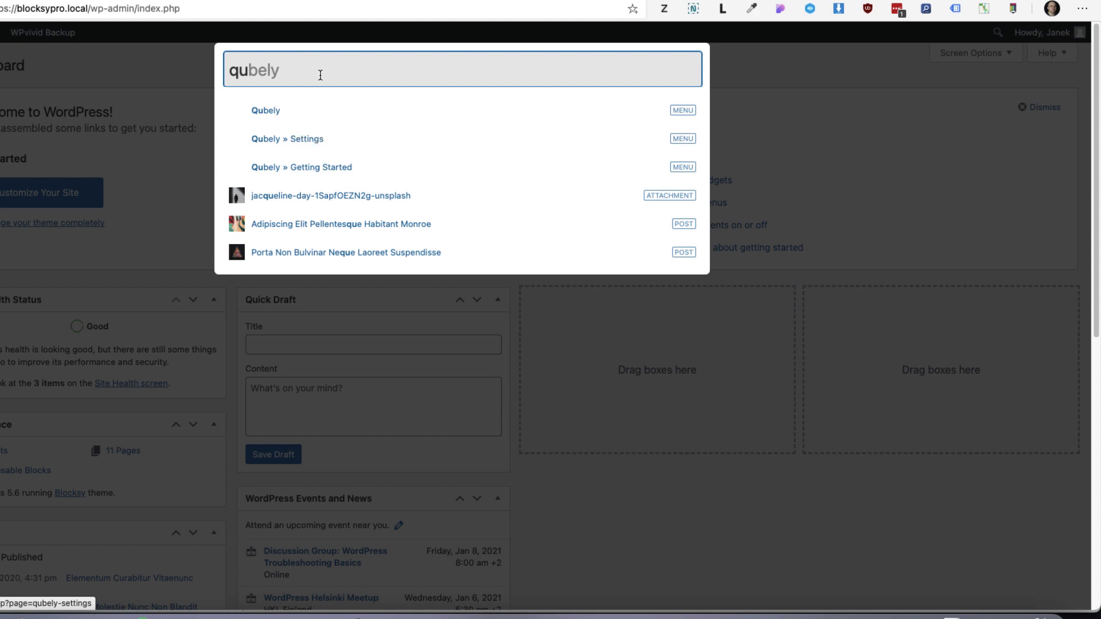
key("super+a")
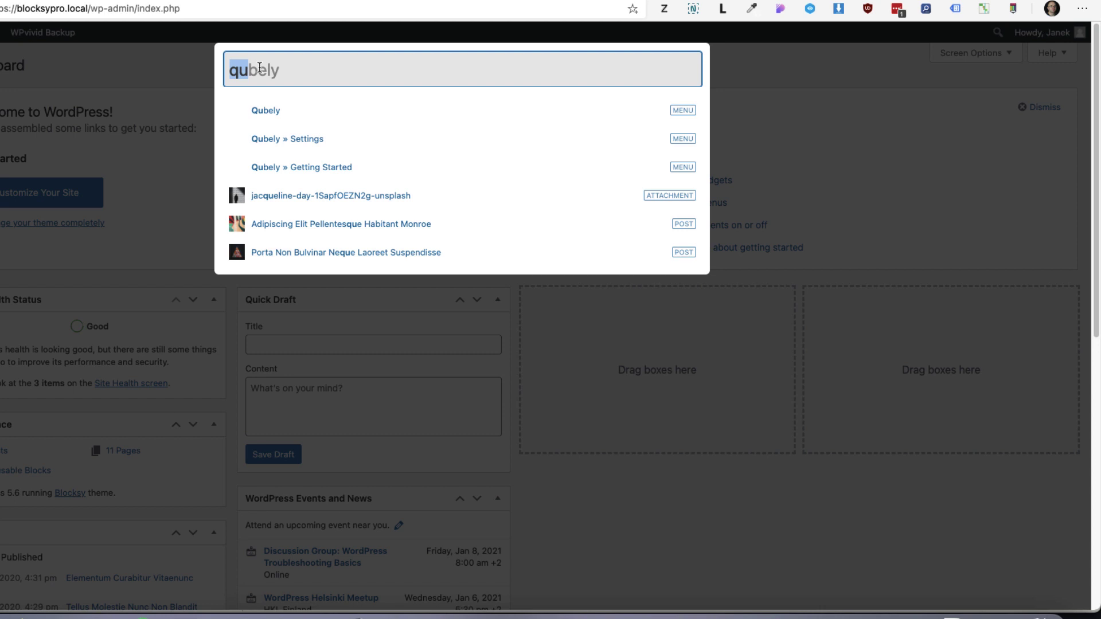
left_click(157, 66)
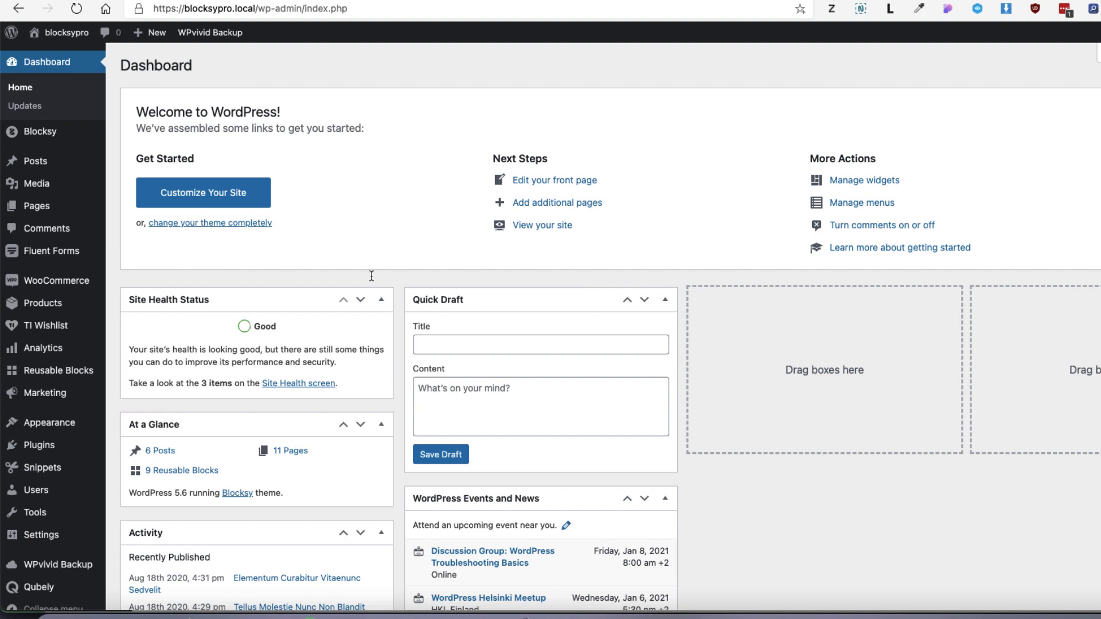
Search Add Plugins for 'jarvis/' to confirm Jarvis is Active, then open and close its overlay.
mouse_move(46, 445)
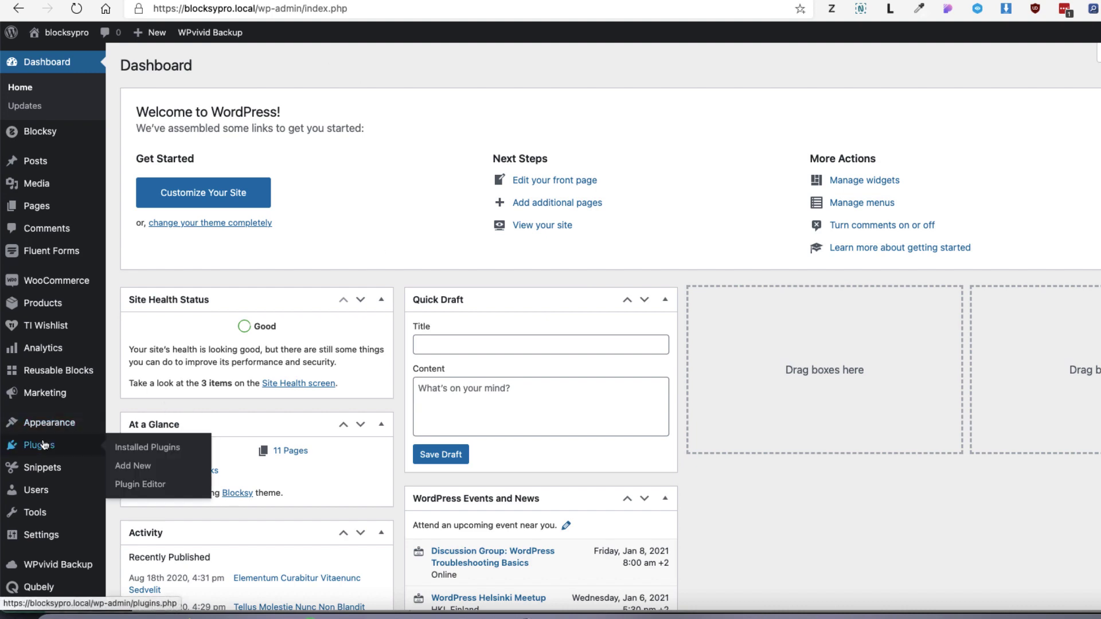
left_click(141, 473)
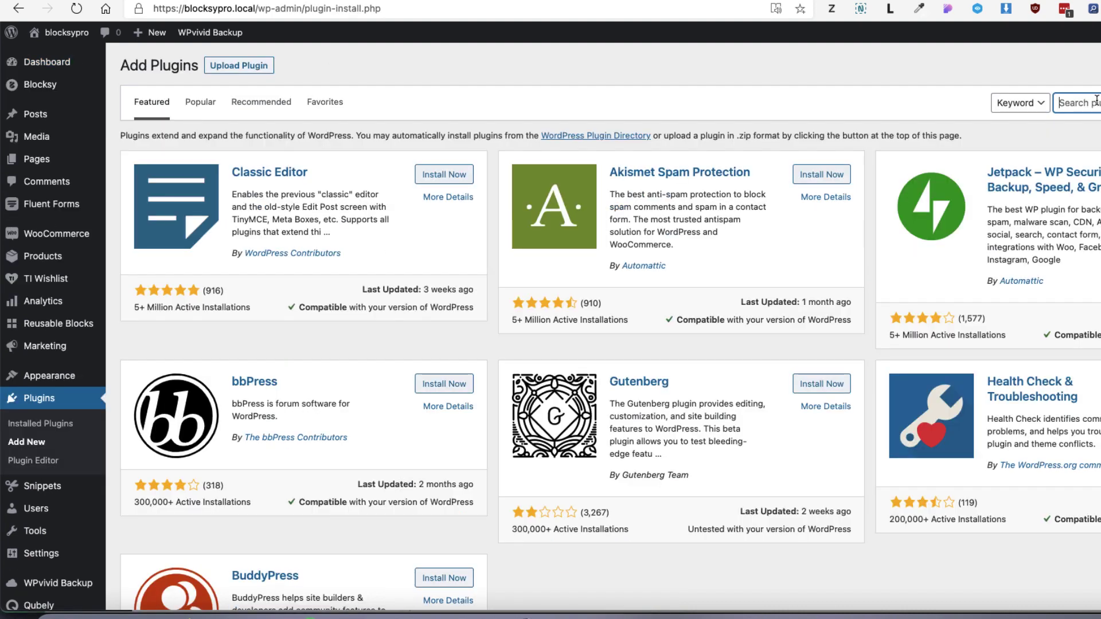
type("jarvis")
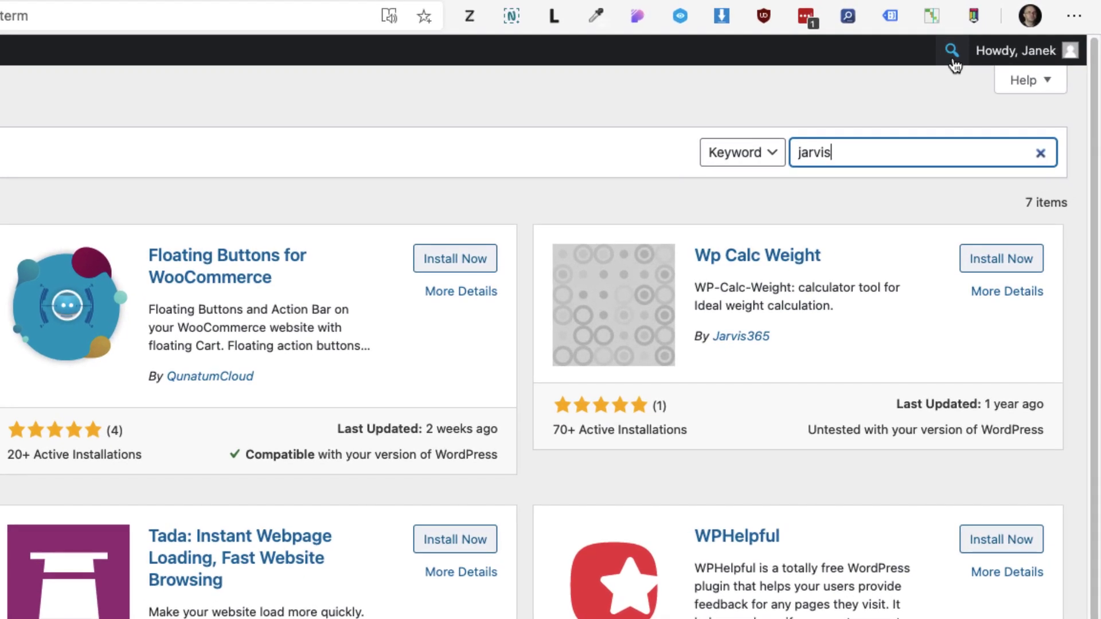
type("/")
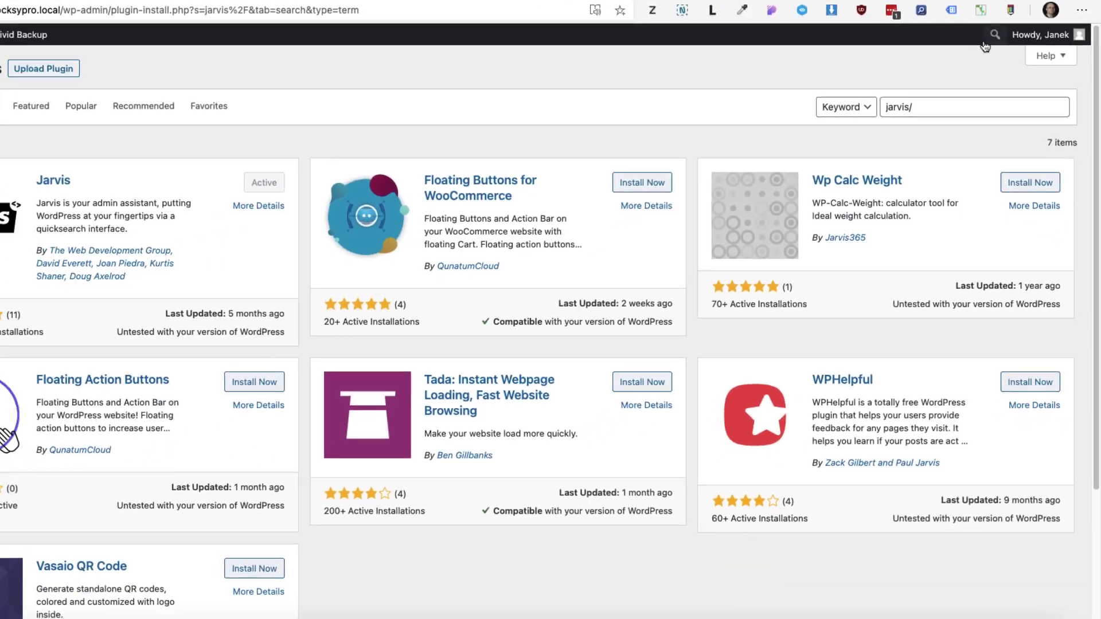
left_click(952, 52)
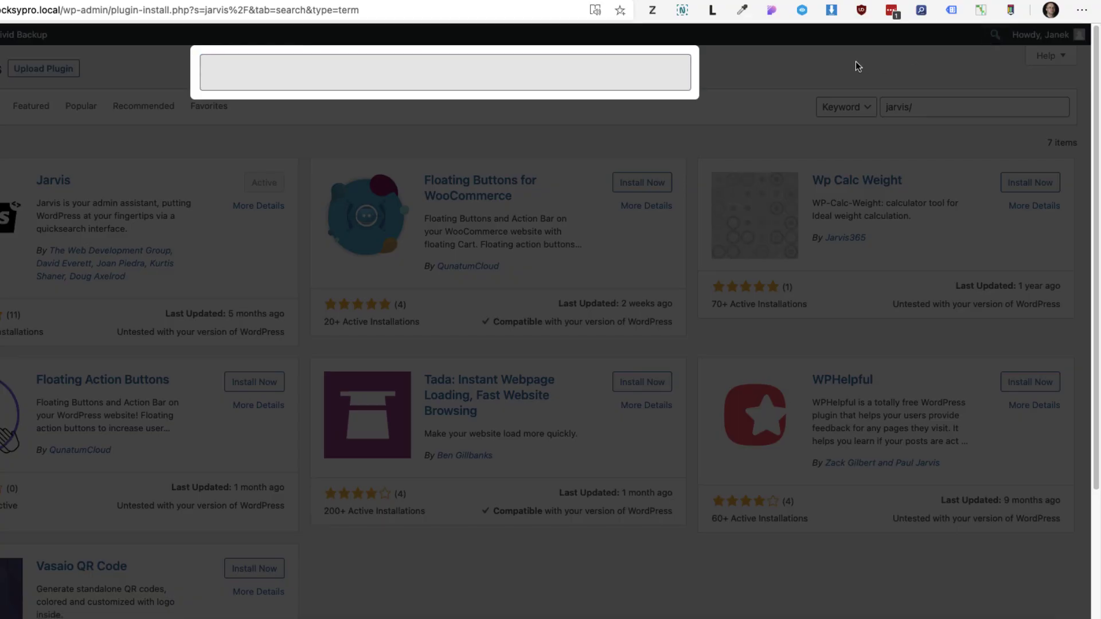
left_click(816, 64)
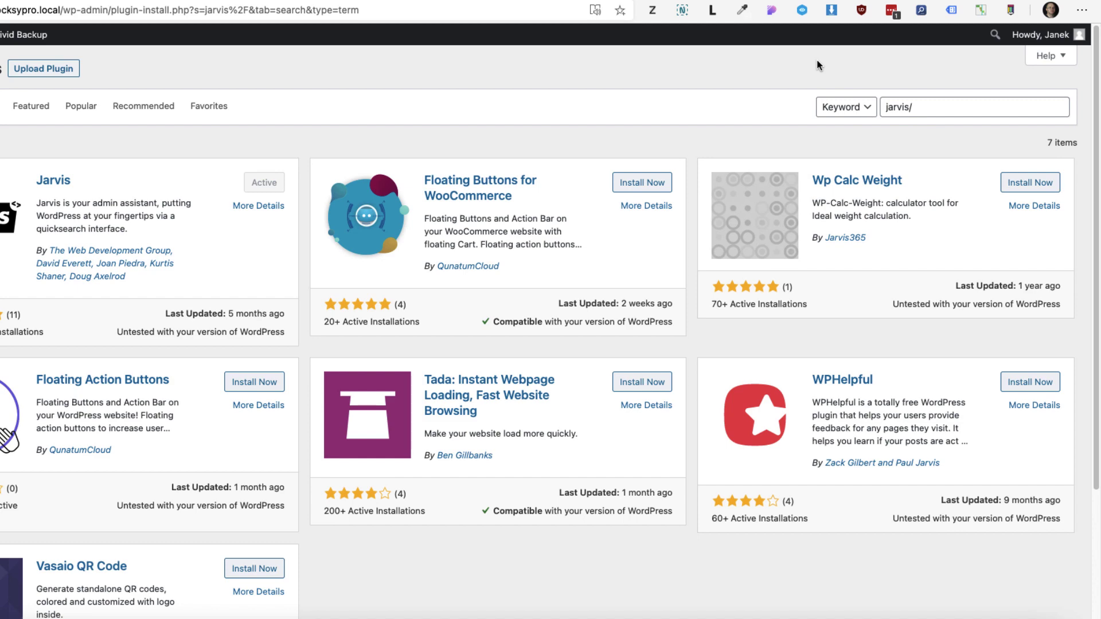
Open the Sample Page editor through a Jarvis quick search for 'sample'.
key("slash")
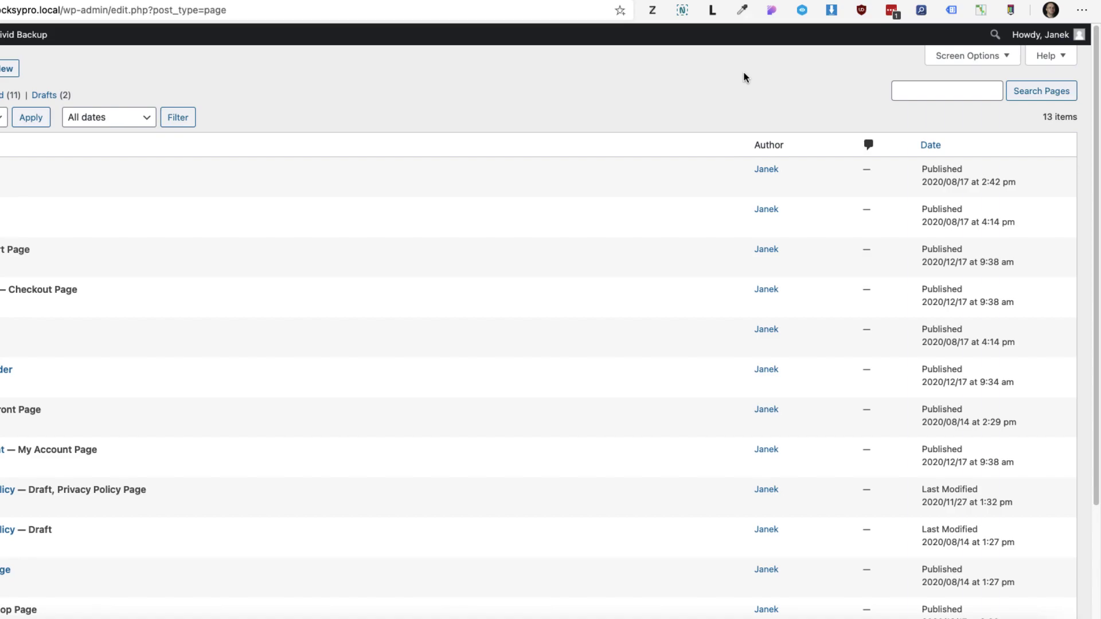
key("super+k")
type("sample")
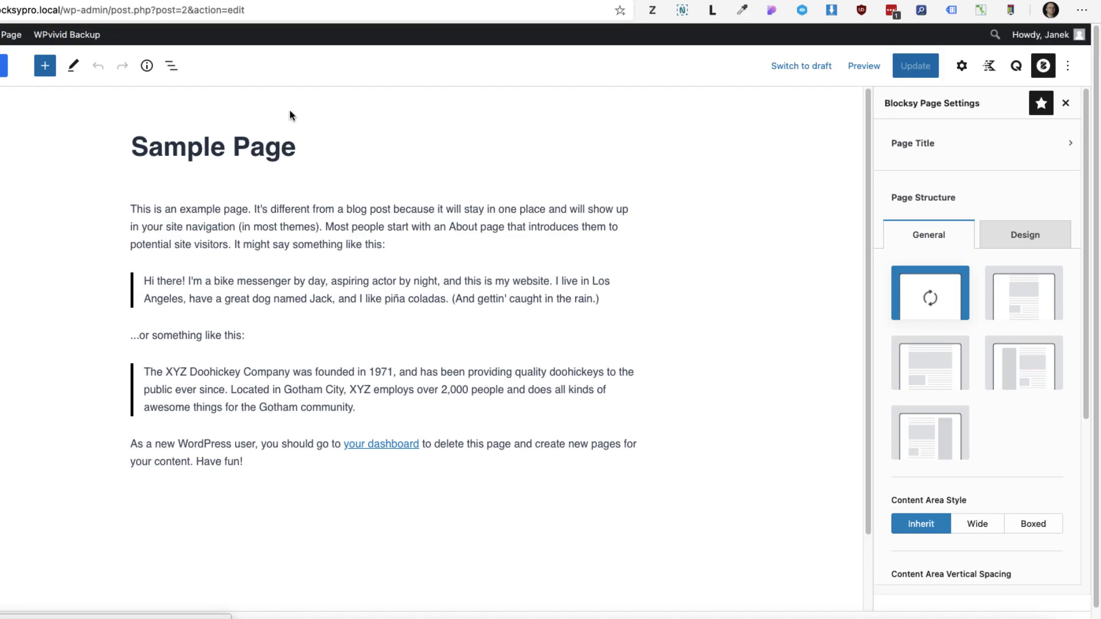
Search 'lorem' and open the Lorem Ipsum Dolor Sit Amet Consectetur post, confirming Leave.
key("super+k")
type("lorem")
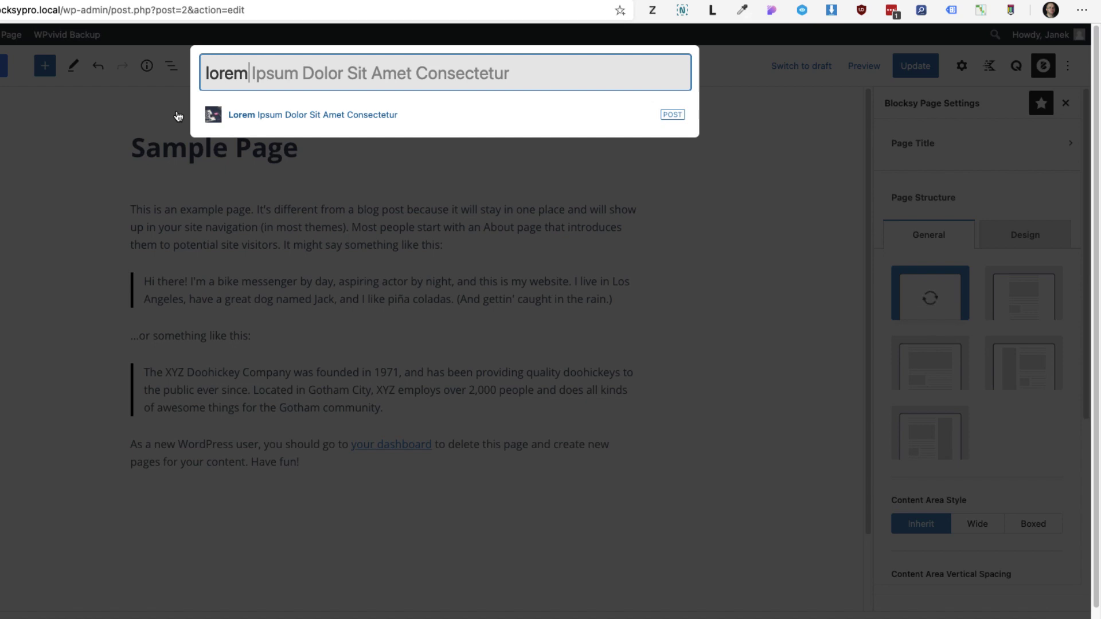
left_click(666, 113)
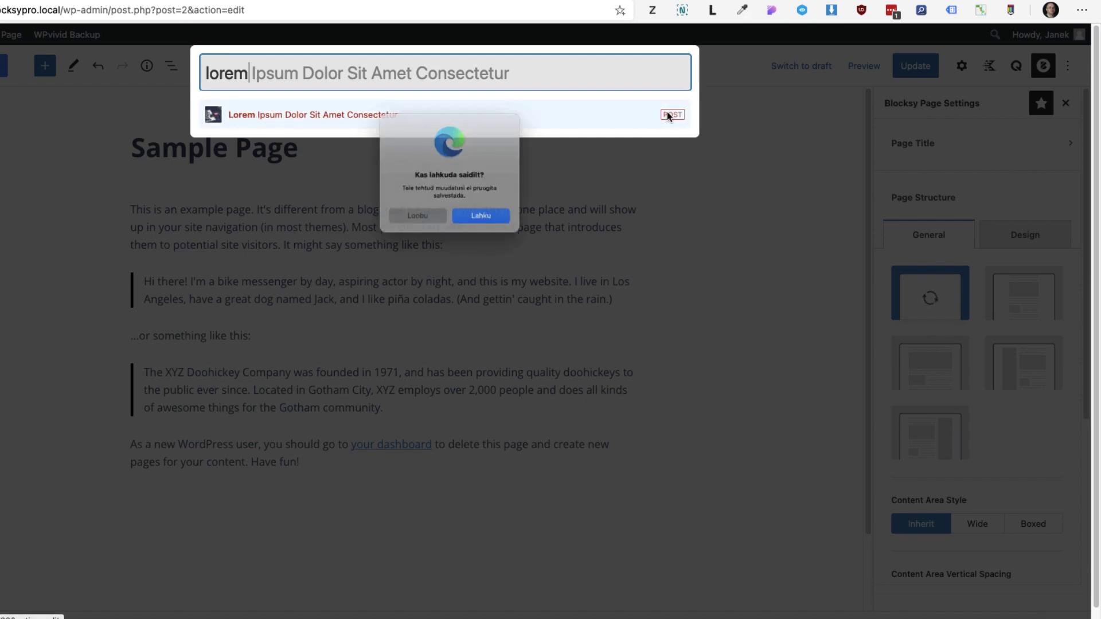
key("Return")
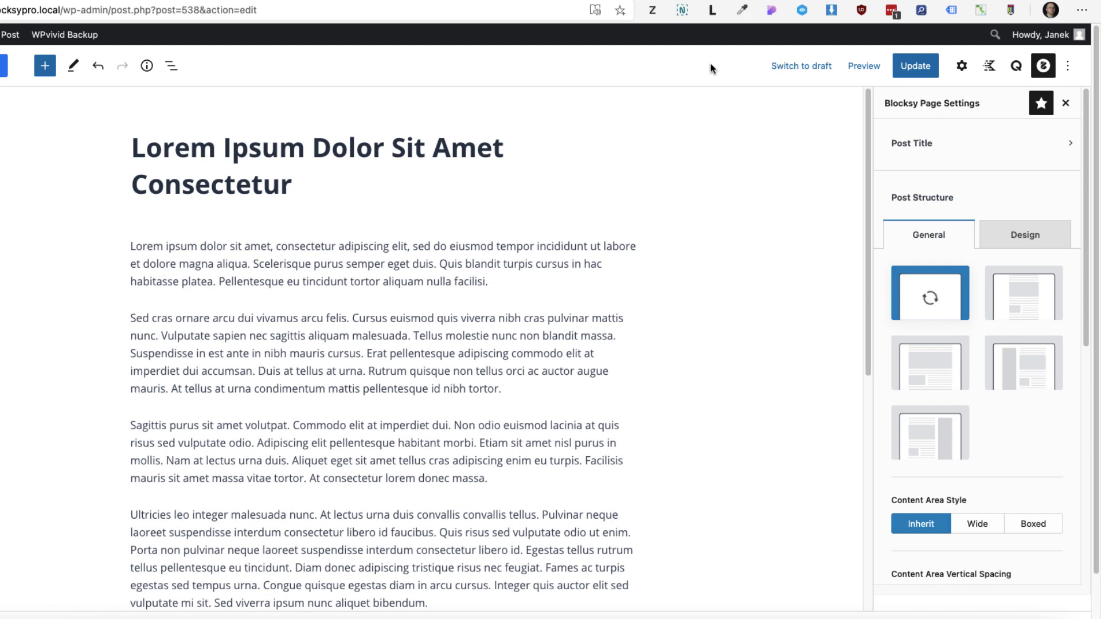
Jump to Settings » Permalinks with a quick search for 'perma'.
key("super+k")
type("perma")
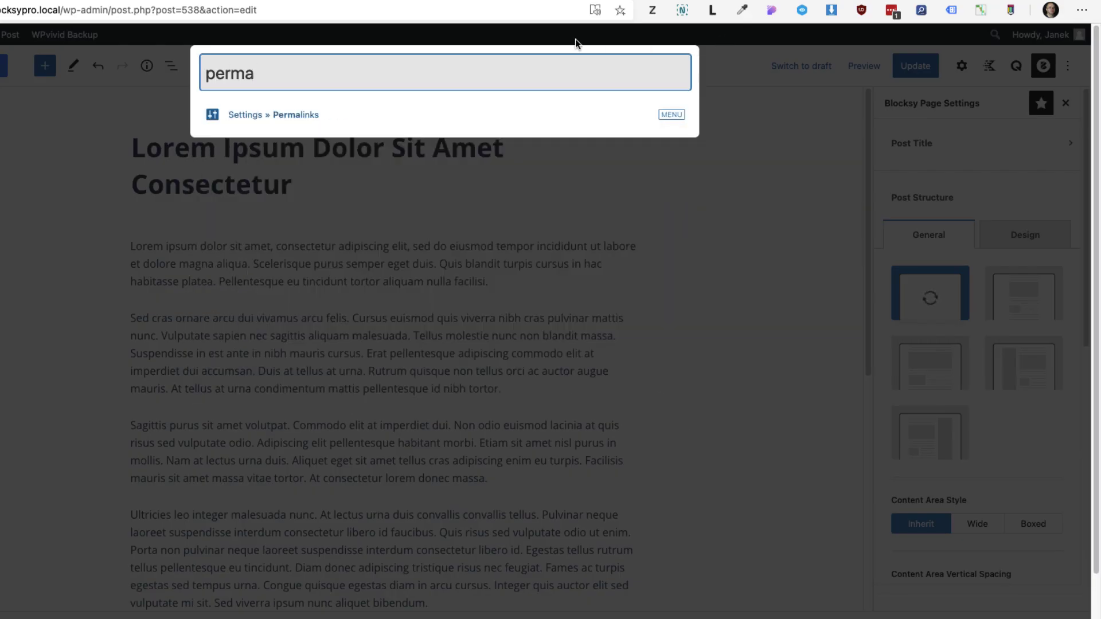
key("Return")
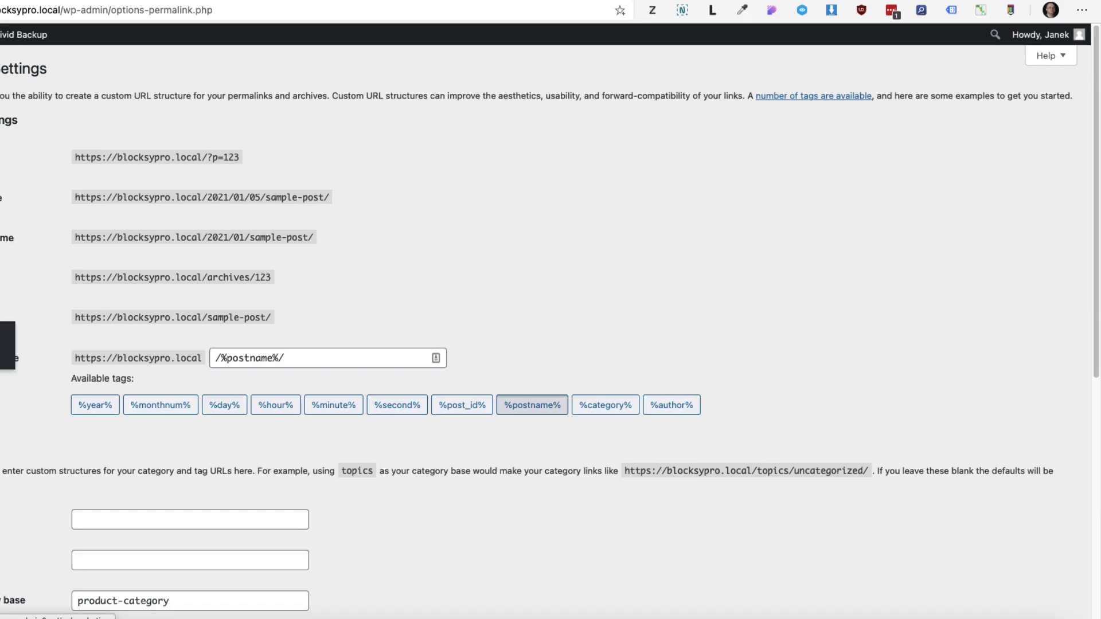
Quick-search 'style' and open the TI Wishlist Style Options page.
mouse_move(52, 287)
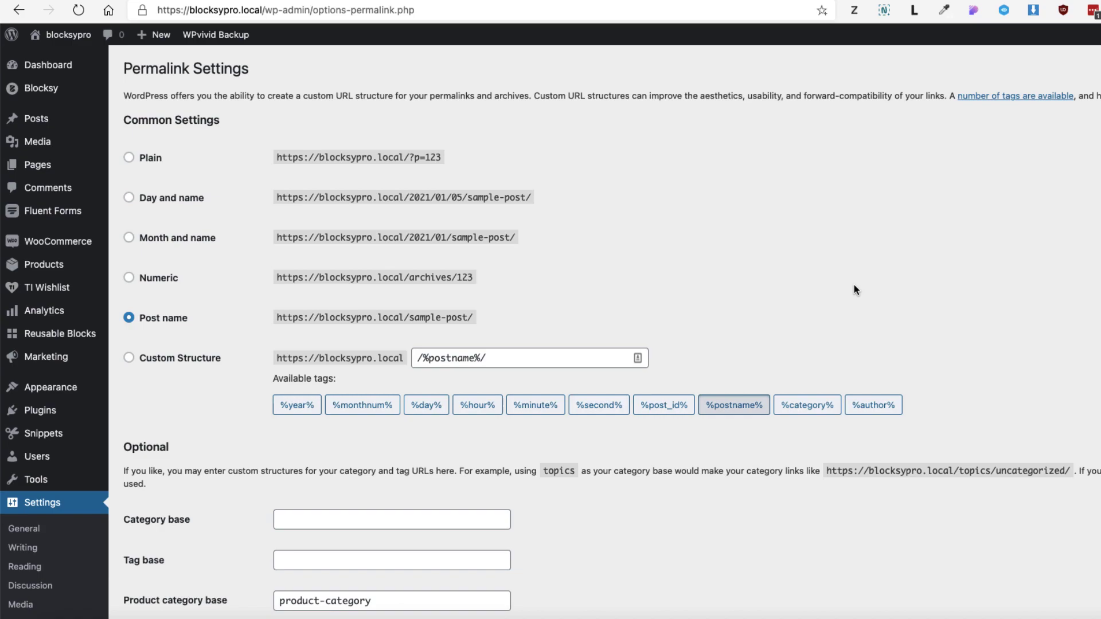
key("super+k")
type("style")
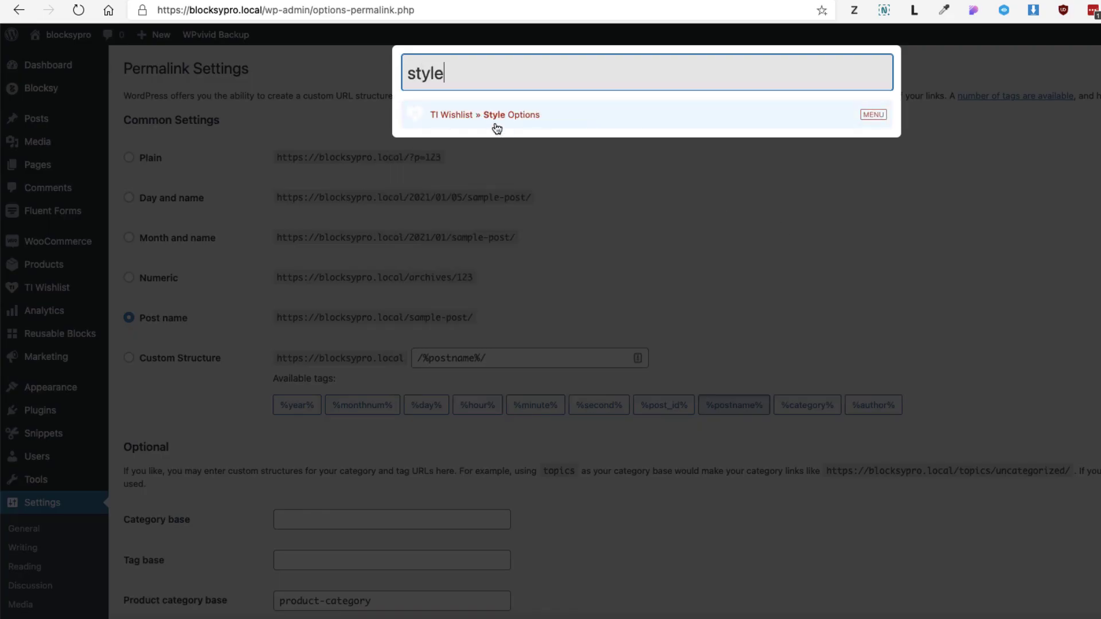
left_click(504, 115)
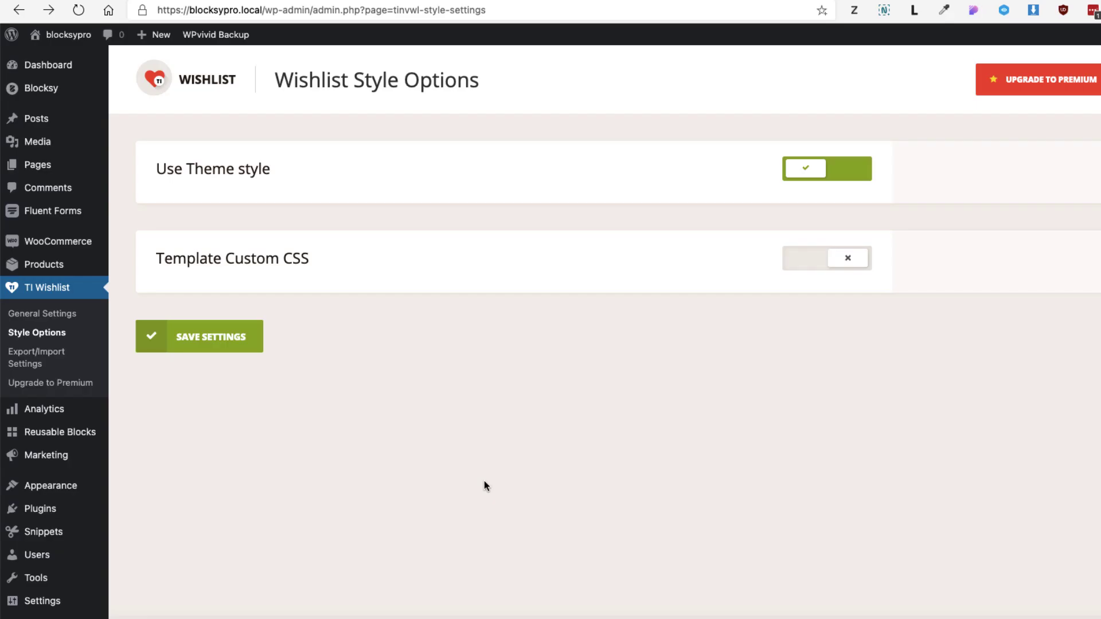
Quick-search 'tshirt', fixing the 't-sho' and 'thsirt' typos, to list tshirt-2.jpg and Tshirts.
key("super+k")
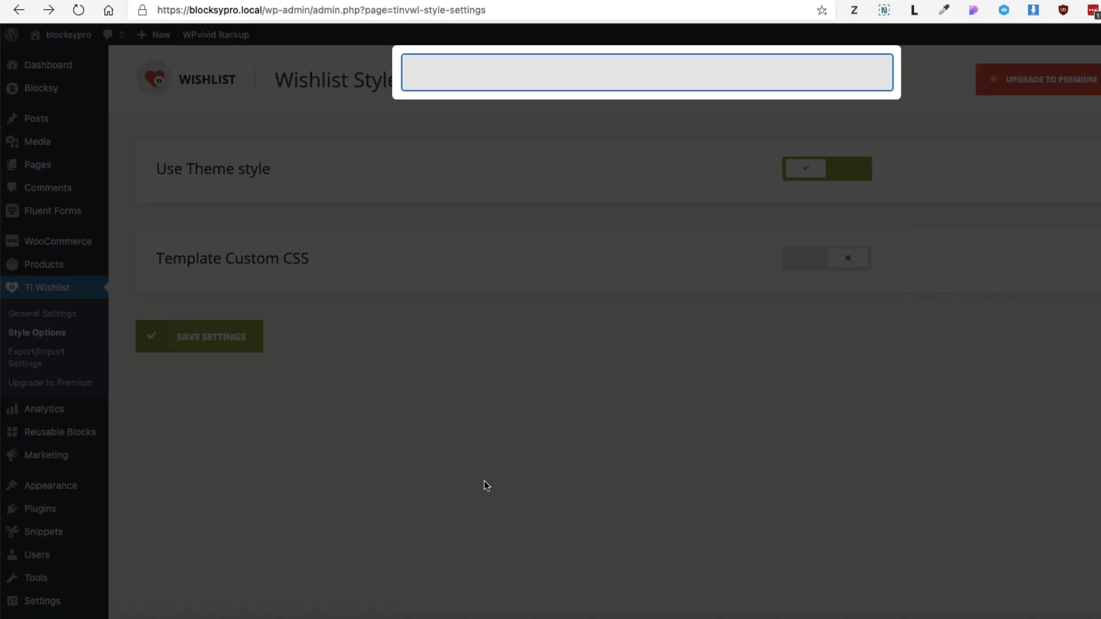
type("t-sho")
key("BackSpace")
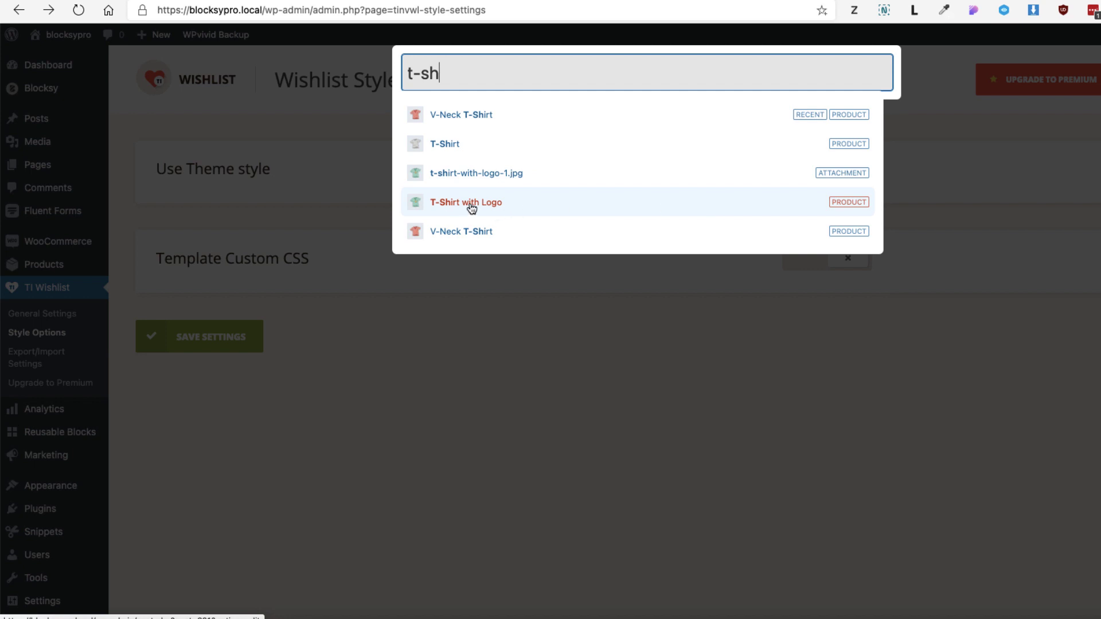
key("ctrl+a")
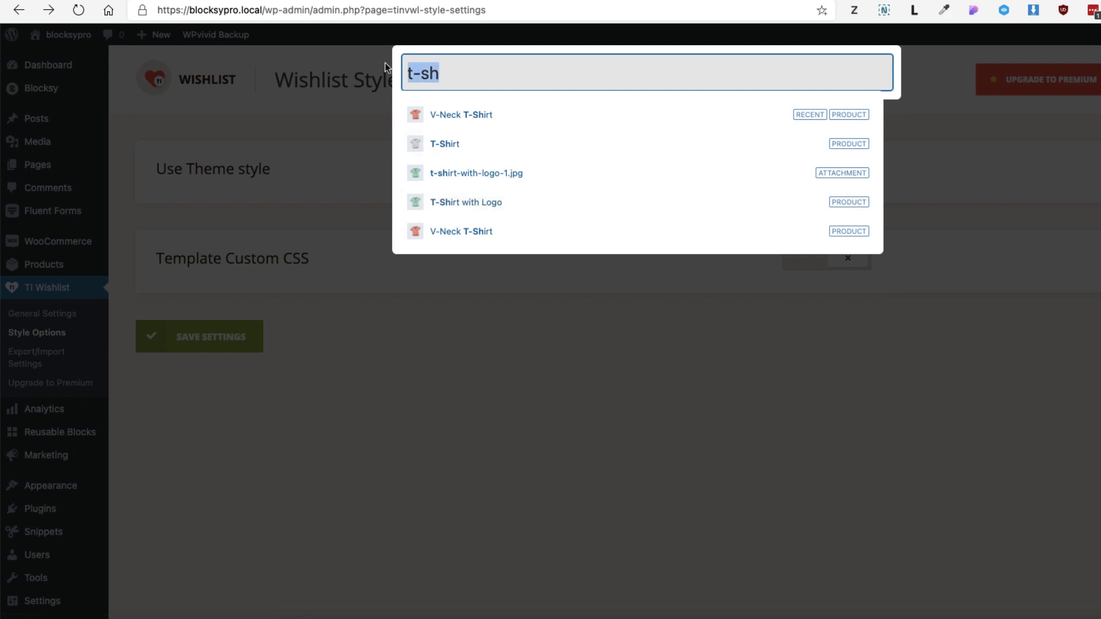
type("thsirt")
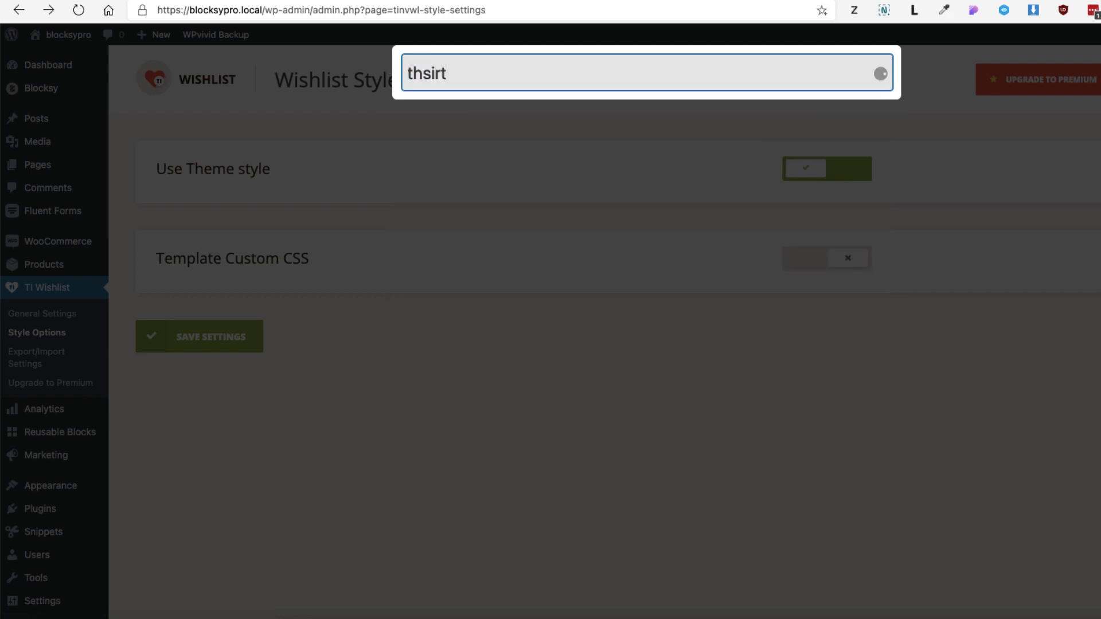
key("ctrl+a")
type("tshirt")
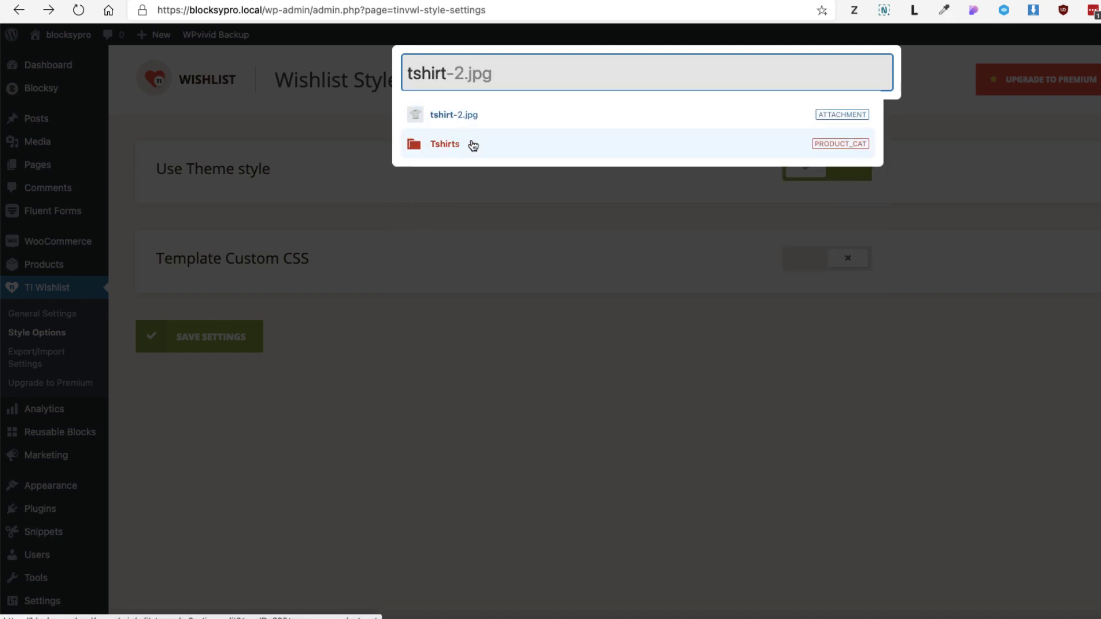
Open the WooCommerce Orders list and quick-search a customer's name, then dismiss the search.
left_click(453, 422)
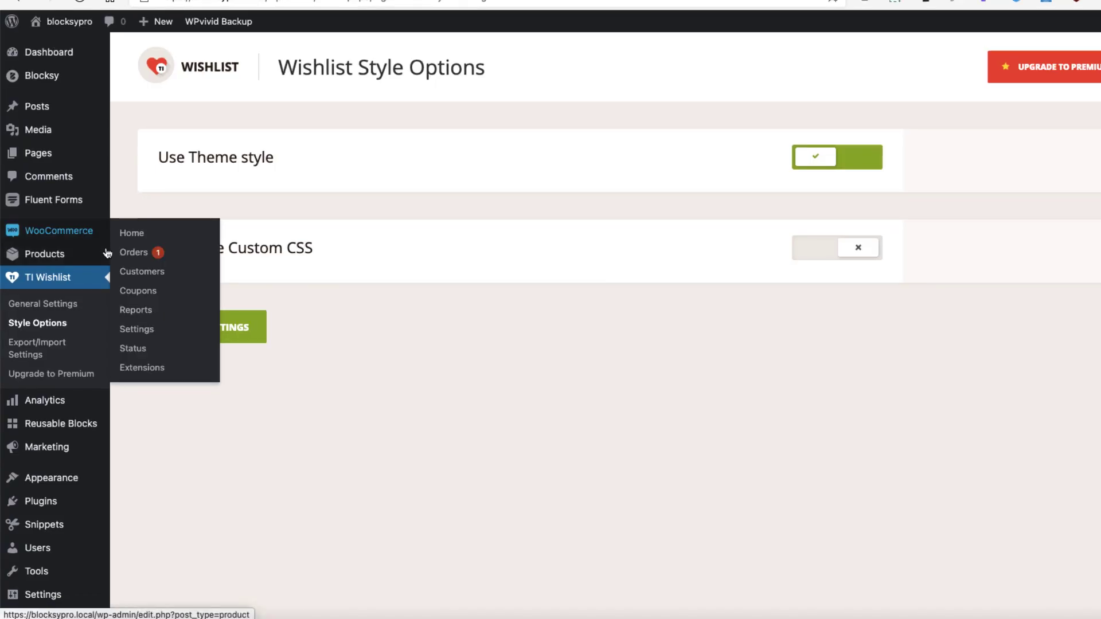
left_click(137, 254)
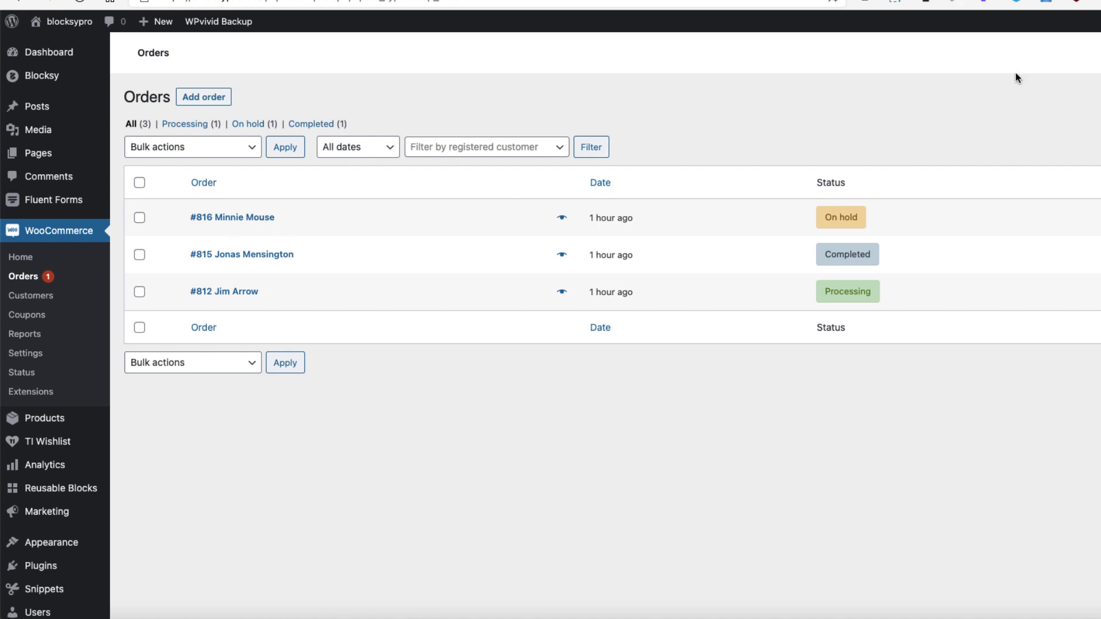
key("super+k")
type("minnie")
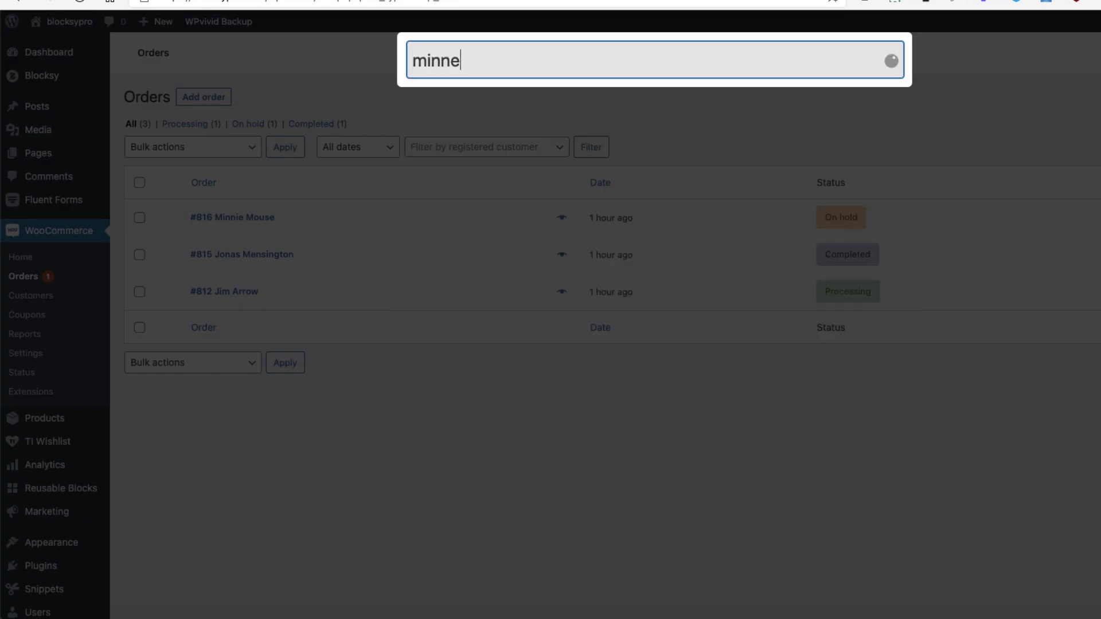
key("Escape")
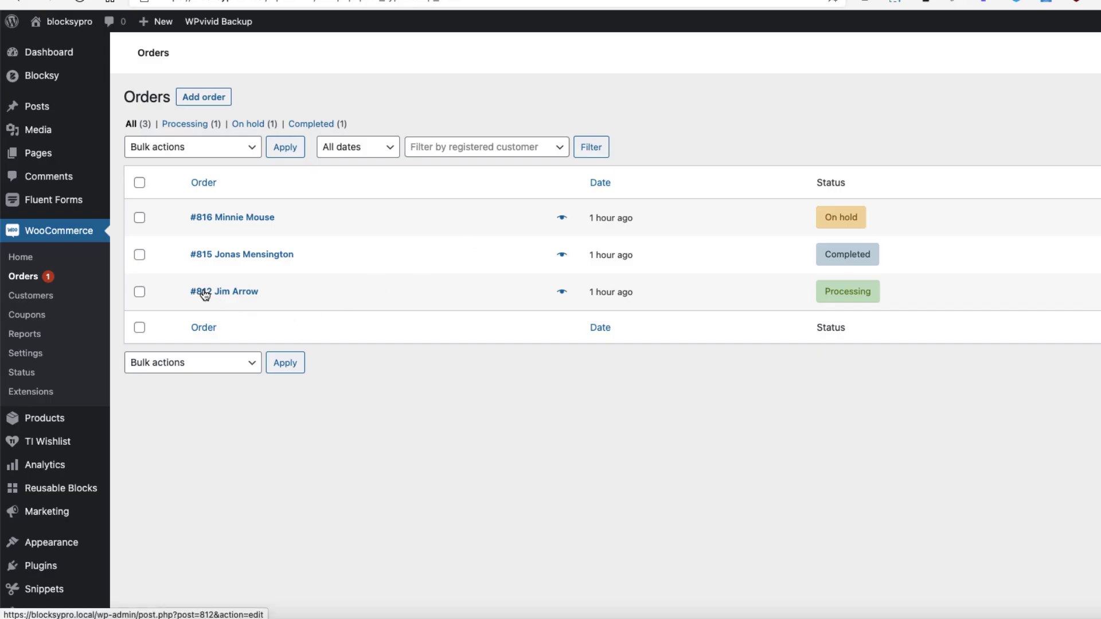
Find order 812 in the Jarvis quick search and open its edit screen.
key("ctrl+k")
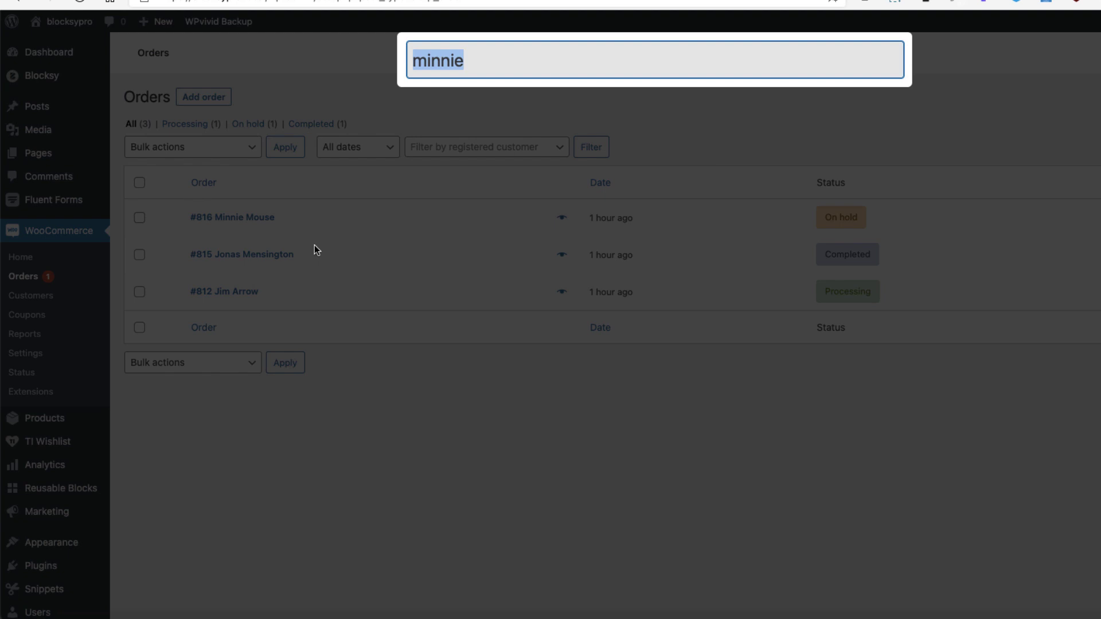
type("812")
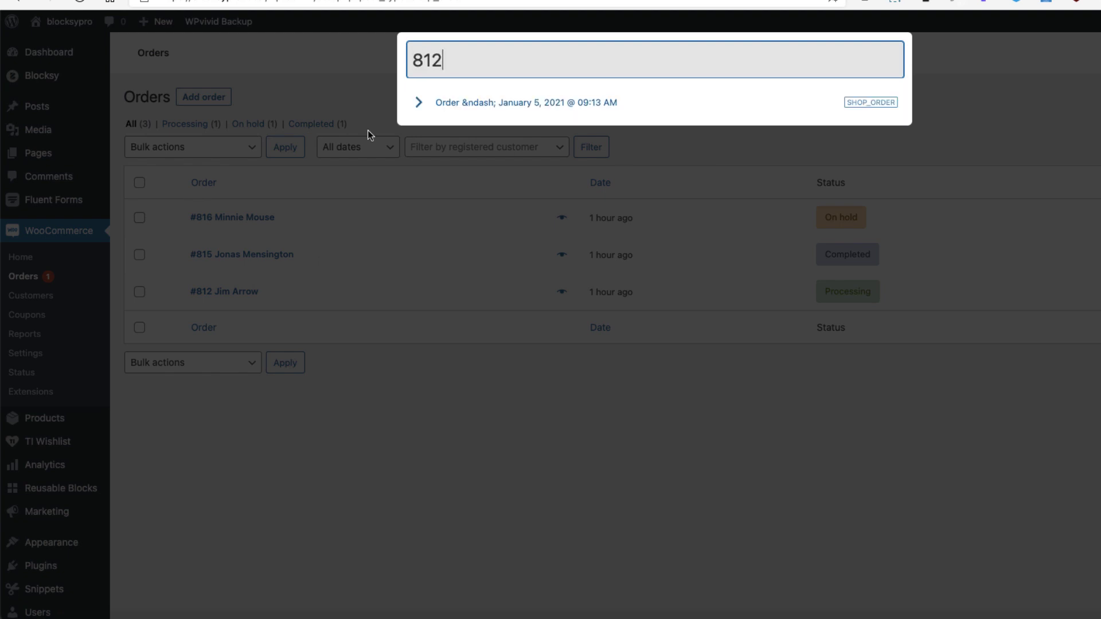
left_click(520, 102)
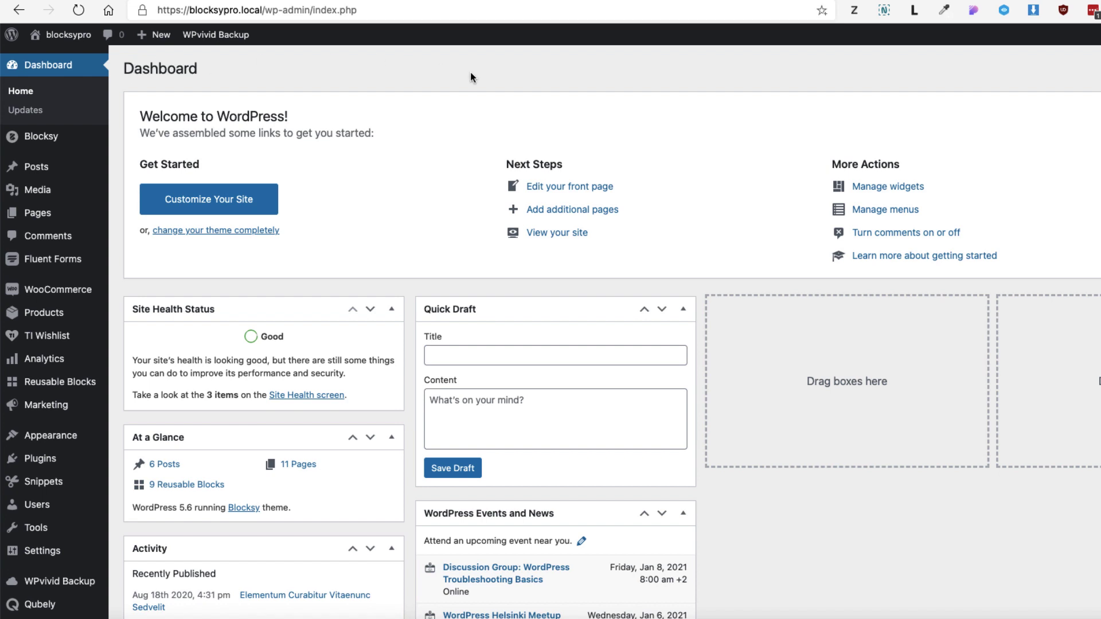
key("ctrl+Tab")
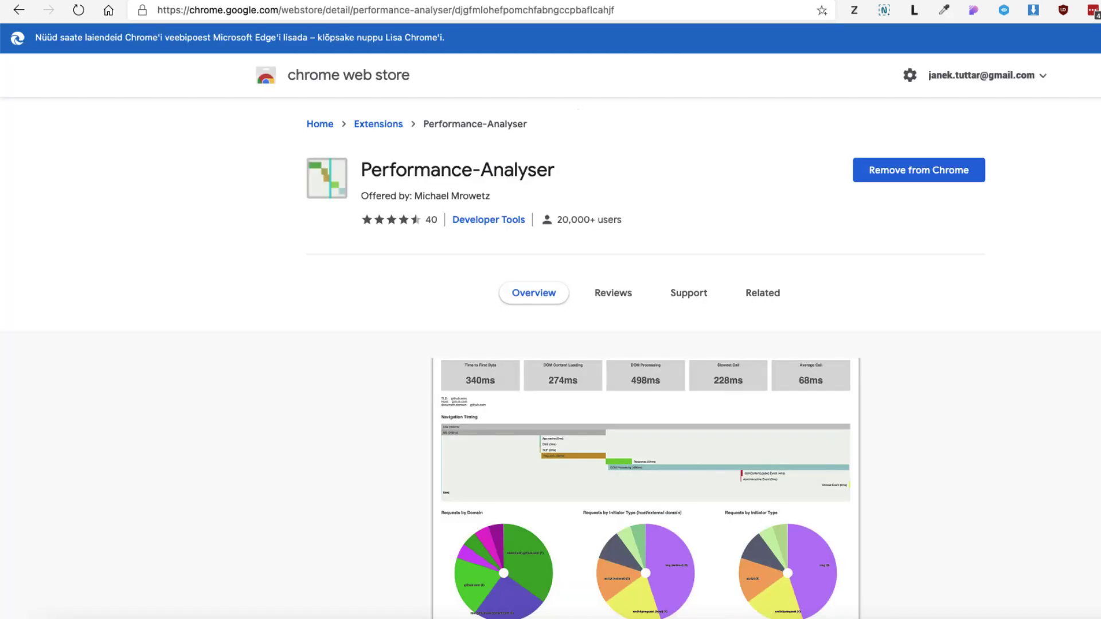
left_click_drag(555, 170, 364, 175)
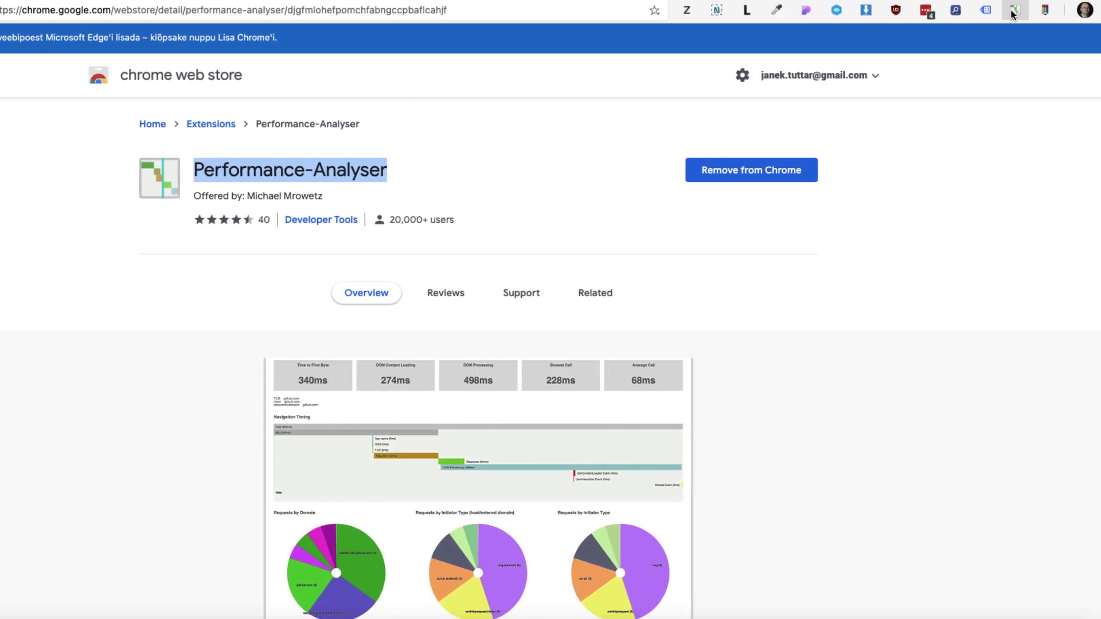
key("ctrl+Tab")
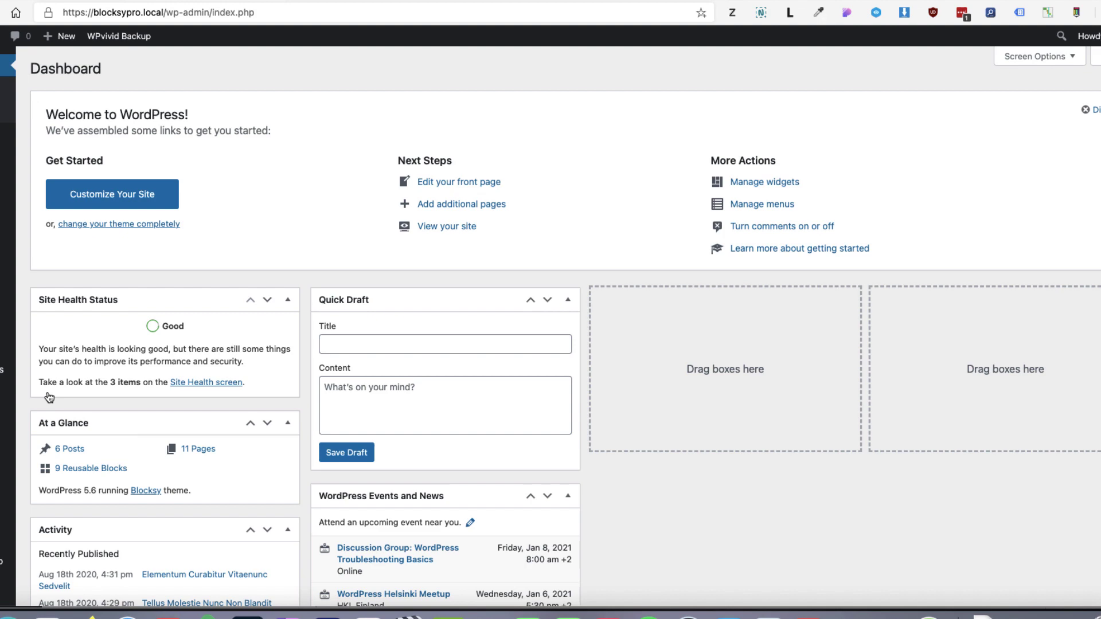
Measure the Installed Plugins page with Performance-Analyser: 112 requests, 1279ms total.
mouse_move(30, 450)
left_click(140, 450)
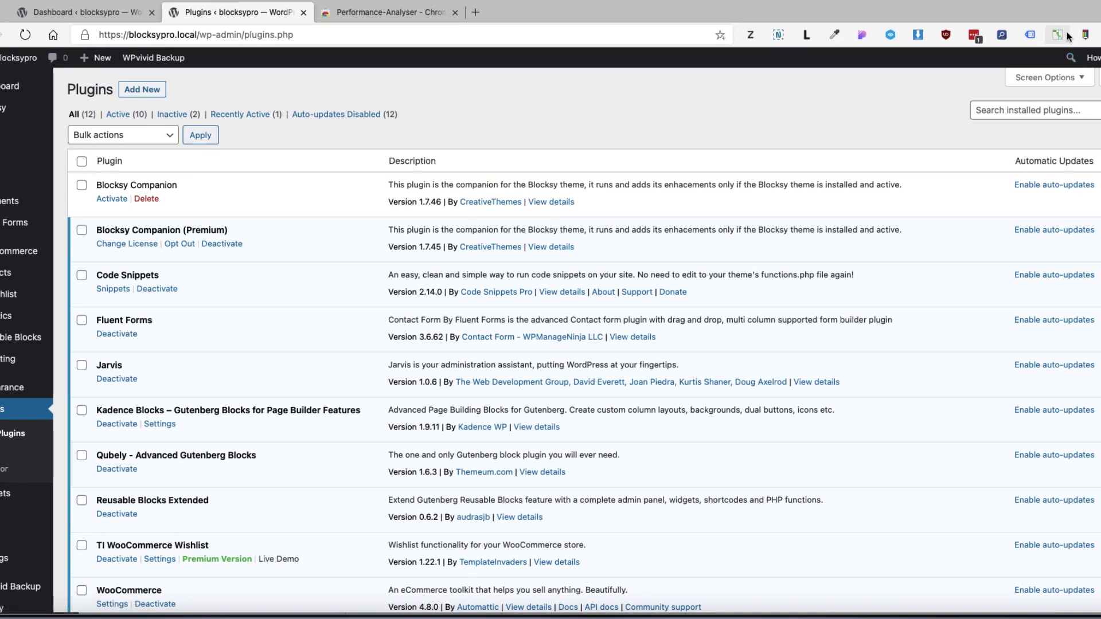
left_click(1058, 35)
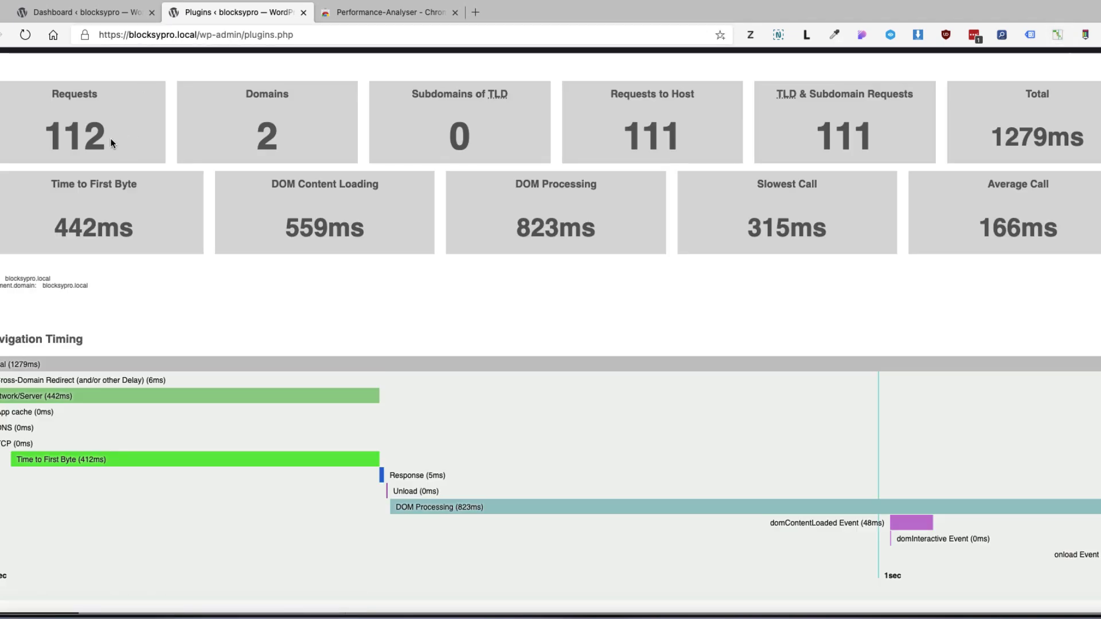
left_click_drag(93, 139, 43, 140)
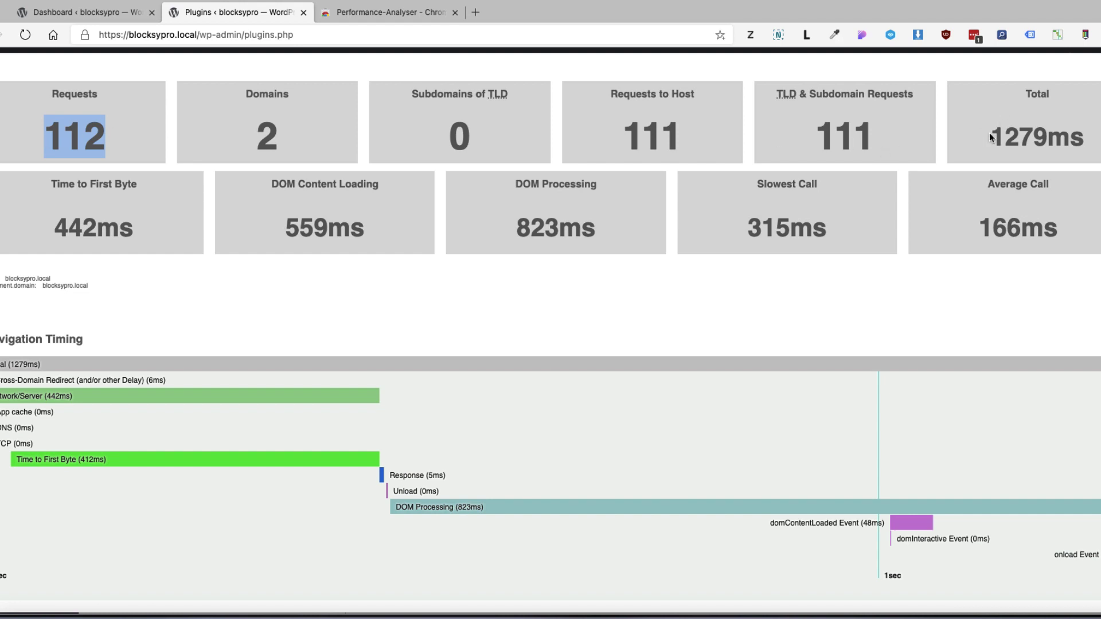
left_click_drag(990, 136, 1088, 135)
scroll(845, 246, "down", 1)
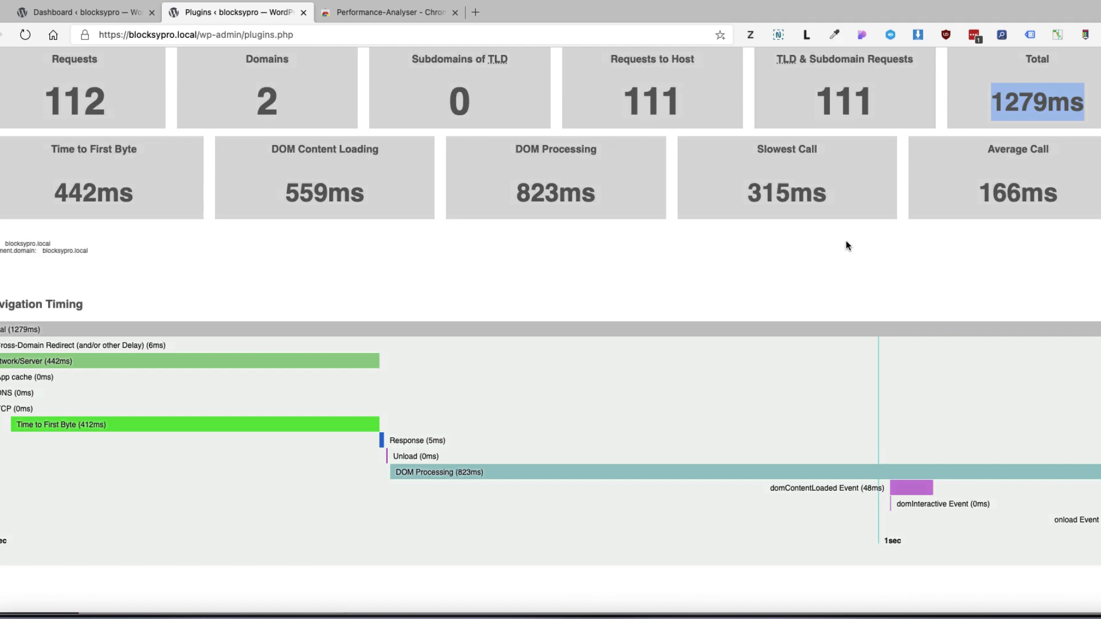
scroll(845, 246, "up", 1)
left_click(249, 293)
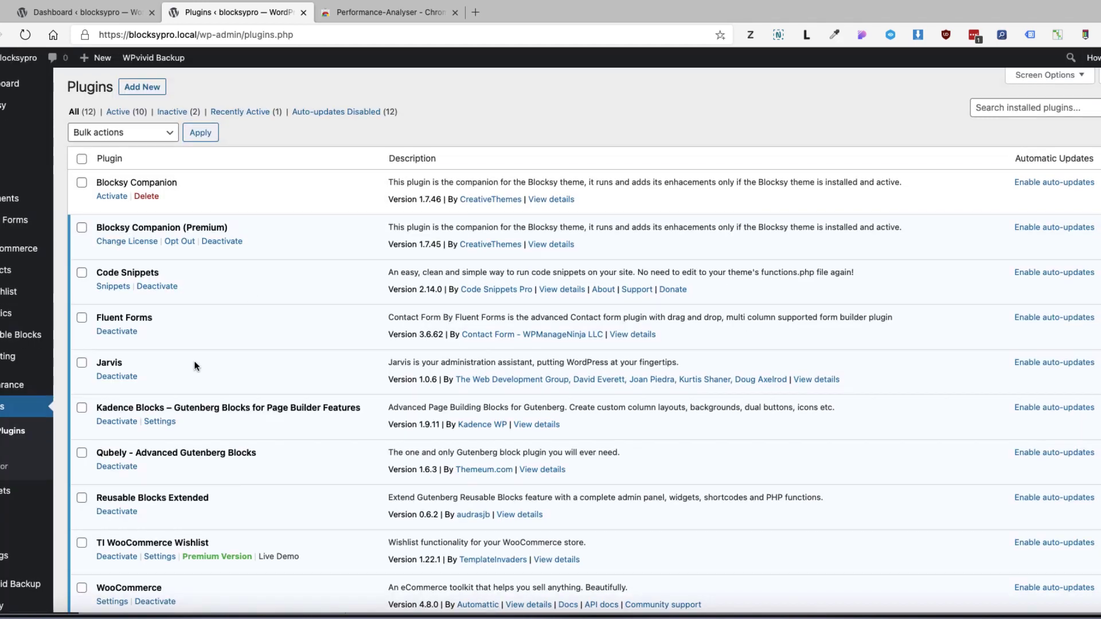
scroll(195, 365, "down", 3)
scroll(194, 366, "up", 3)
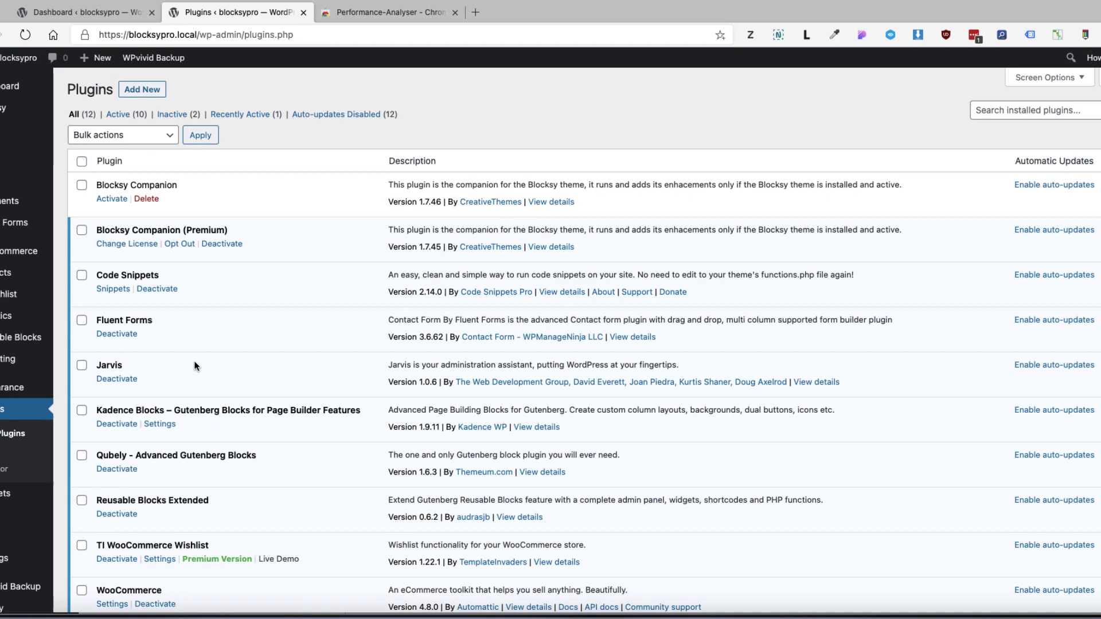
Deactivate Jarvis and re-measure the Plugins page with Performance-Analyser, reading 1232ms total.
left_click(131, 381)
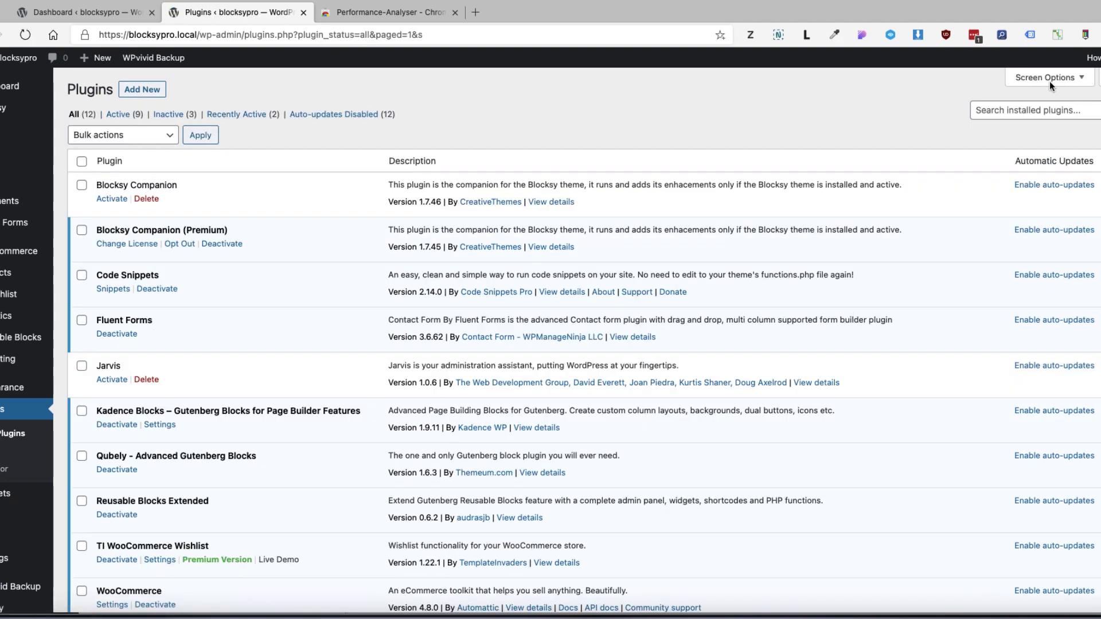
left_click(1056, 34)
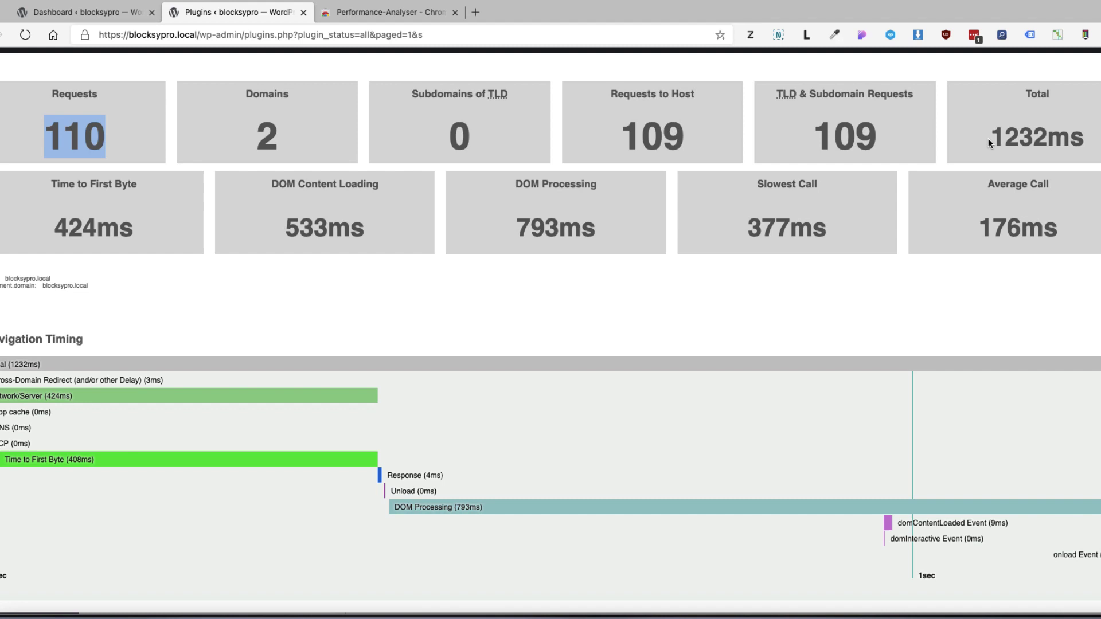
left_click_drag(989, 138, 1092, 142)
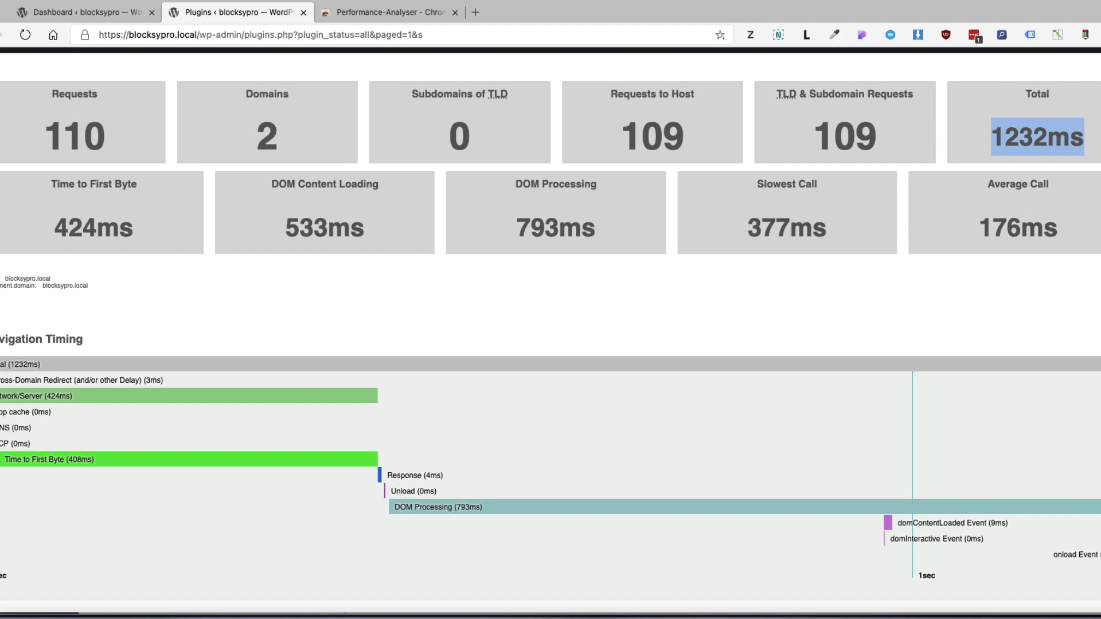
left_click(1096, 56)
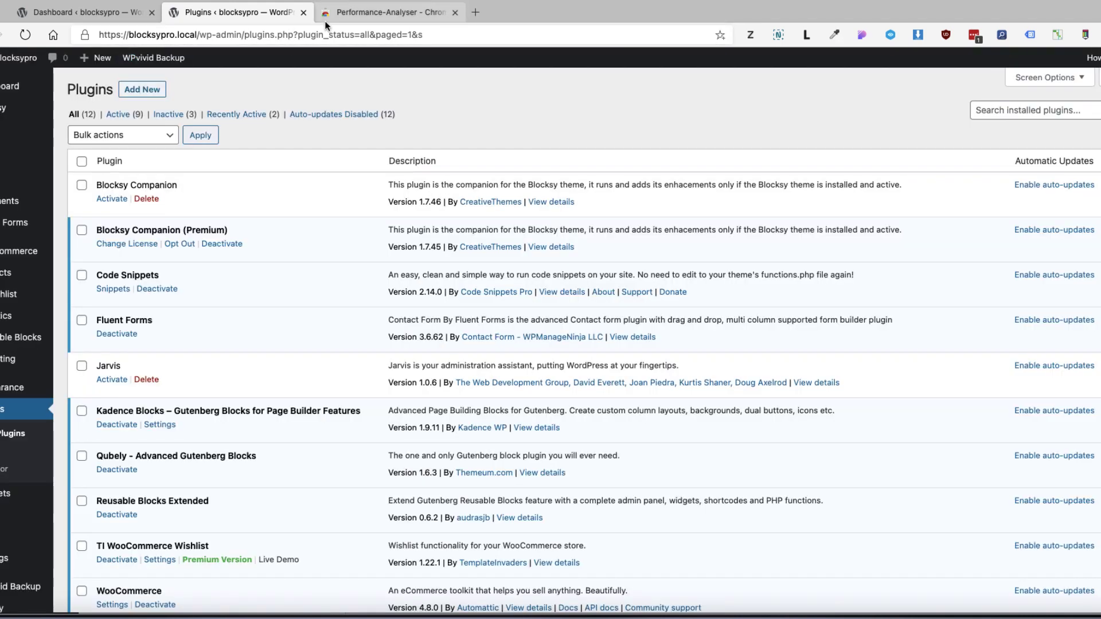
Open the ACME site homepage in a new tab and reload it.
right_click(49, 61)
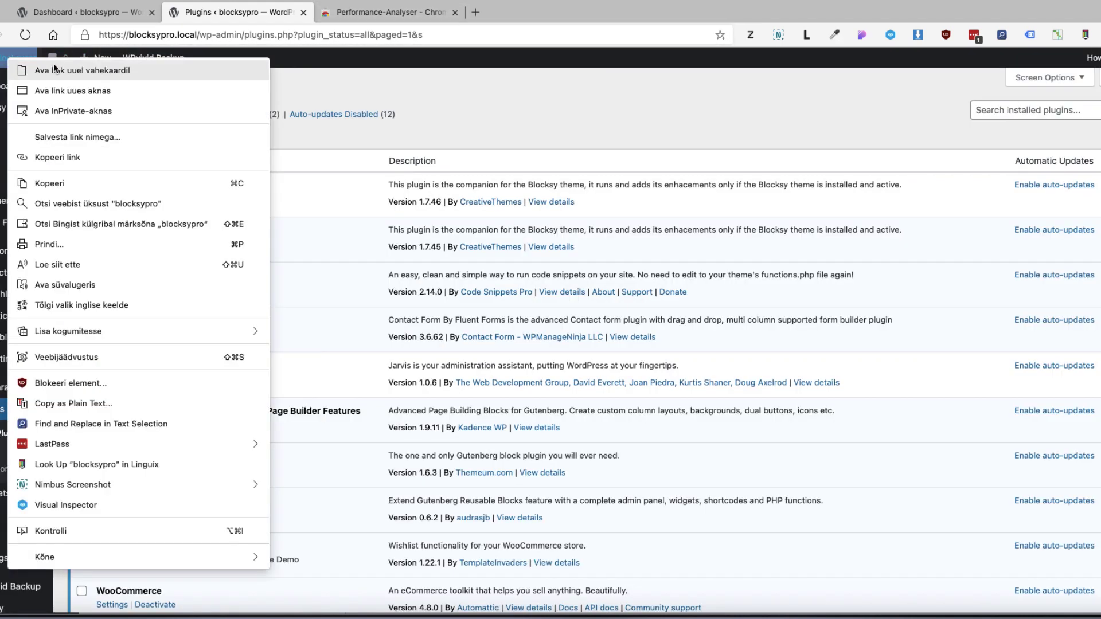
left_click(54, 68)
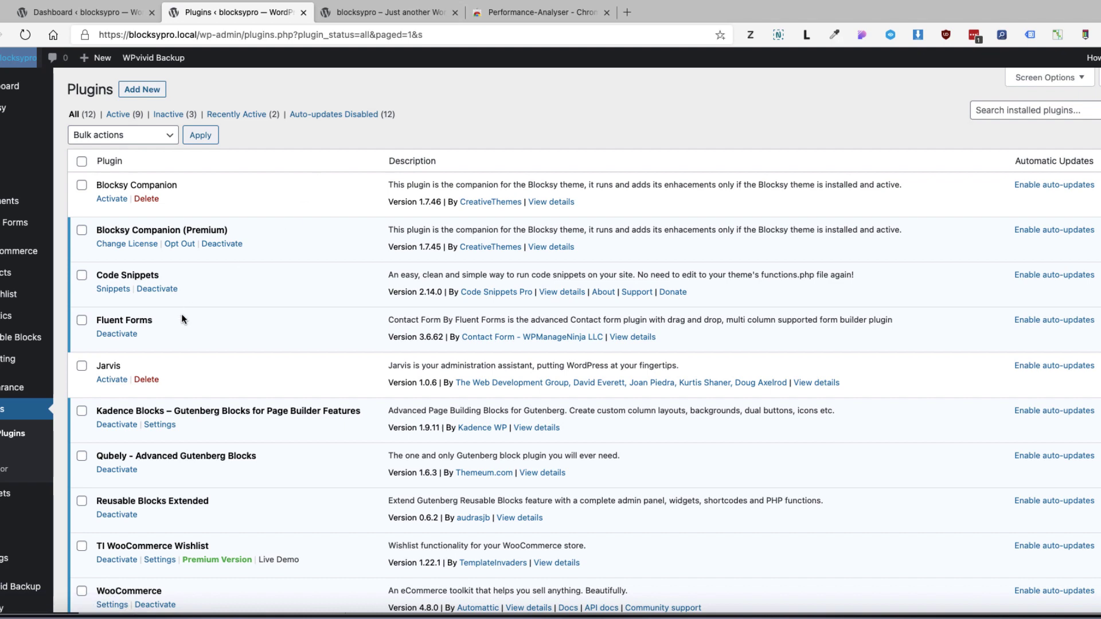
left_click(375, 15)
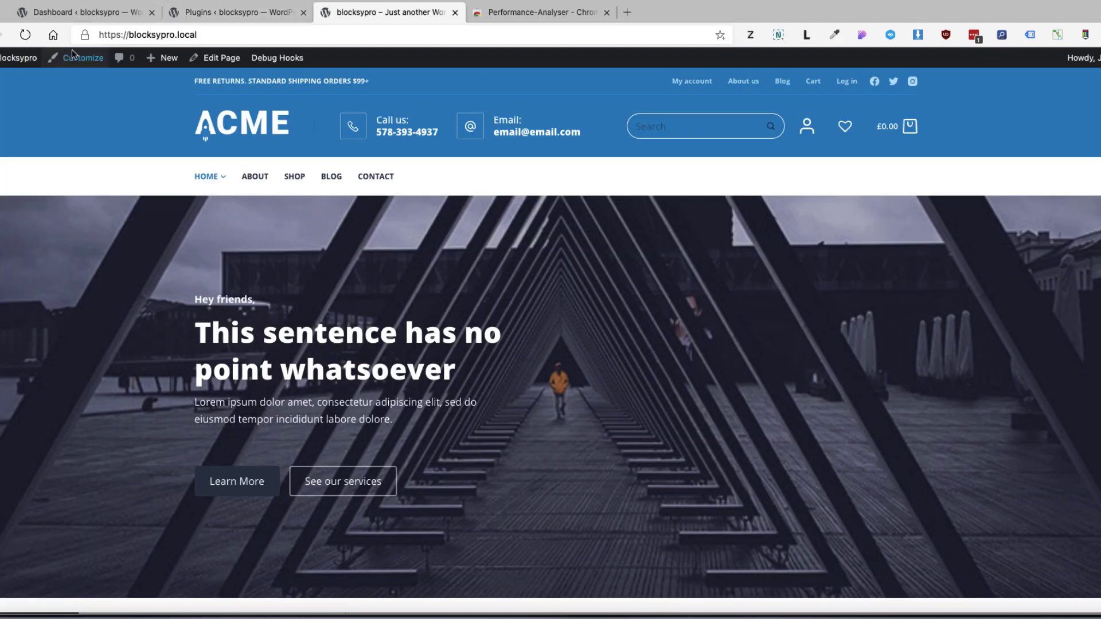
left_click(23, 35)
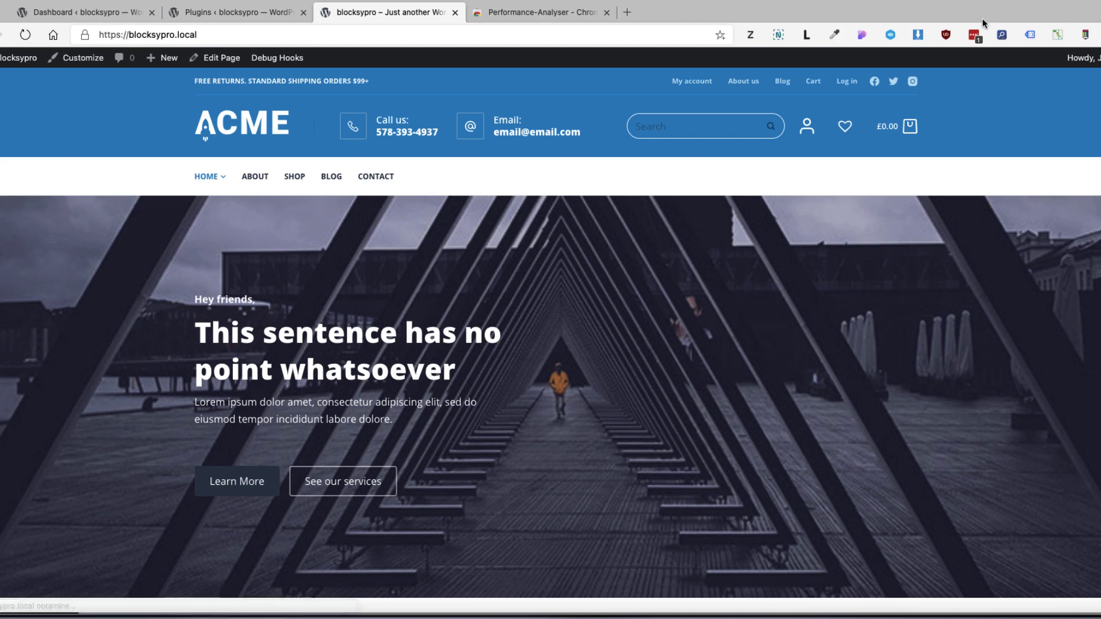
Measure the homepage with Performance-Analyser: 64 requests, 965ms total.
left_click(1046, 37)
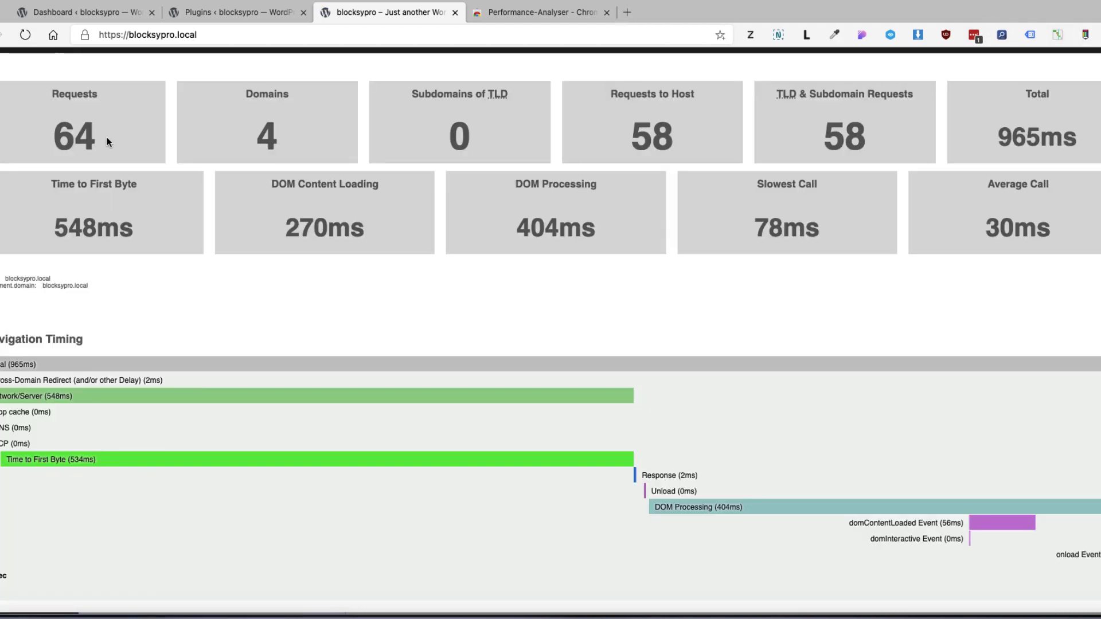
left_click_drag(104, 135, 43, 132)
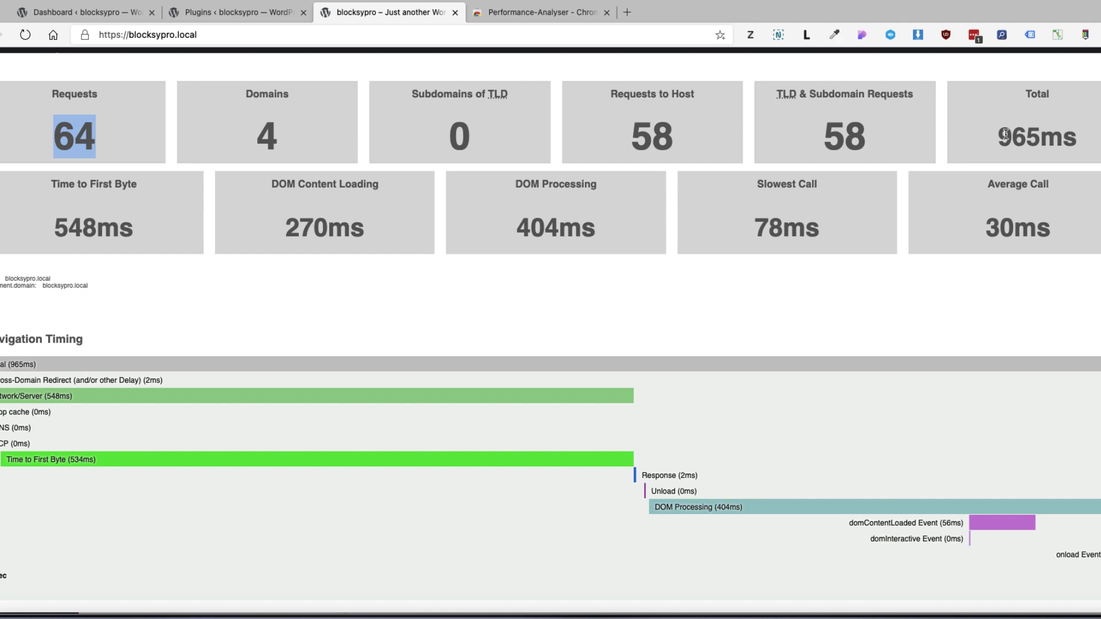
left_click_drag(1001, 134, 1086, 147)
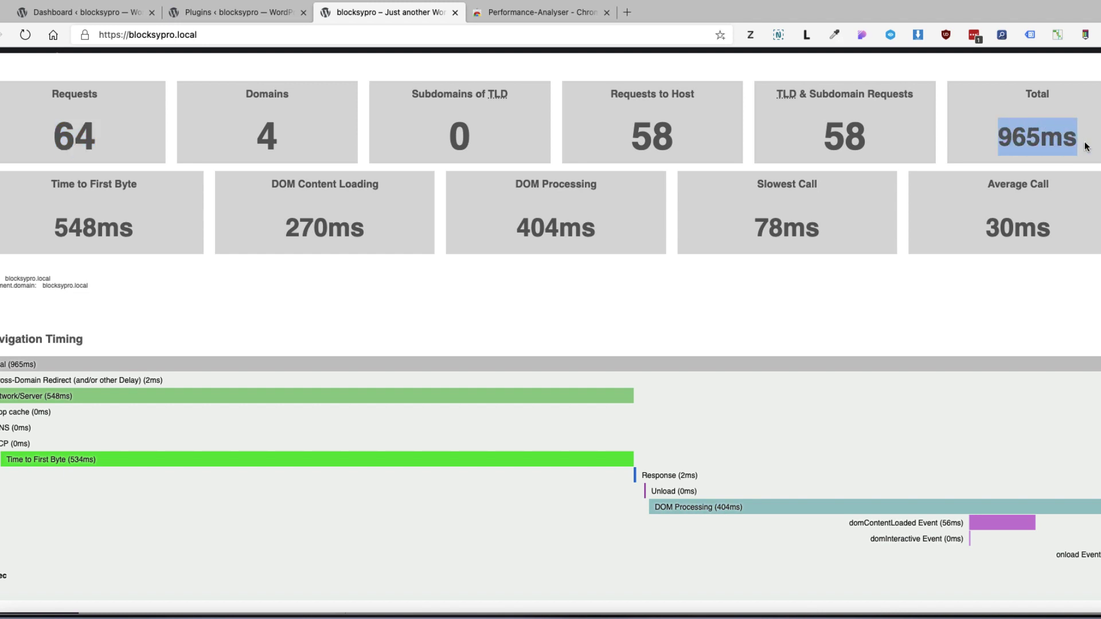
key("Escape")
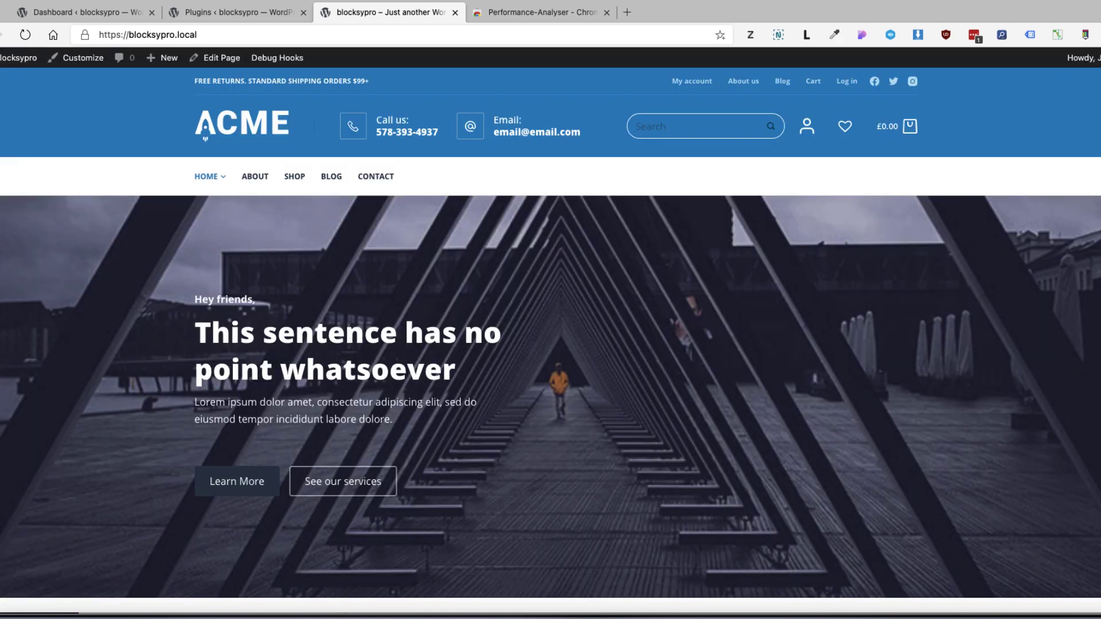
Reactivate Jarvis on the Plugins tab and reload the site homepage.
left_click(222, 13)
left_click(109, 379)
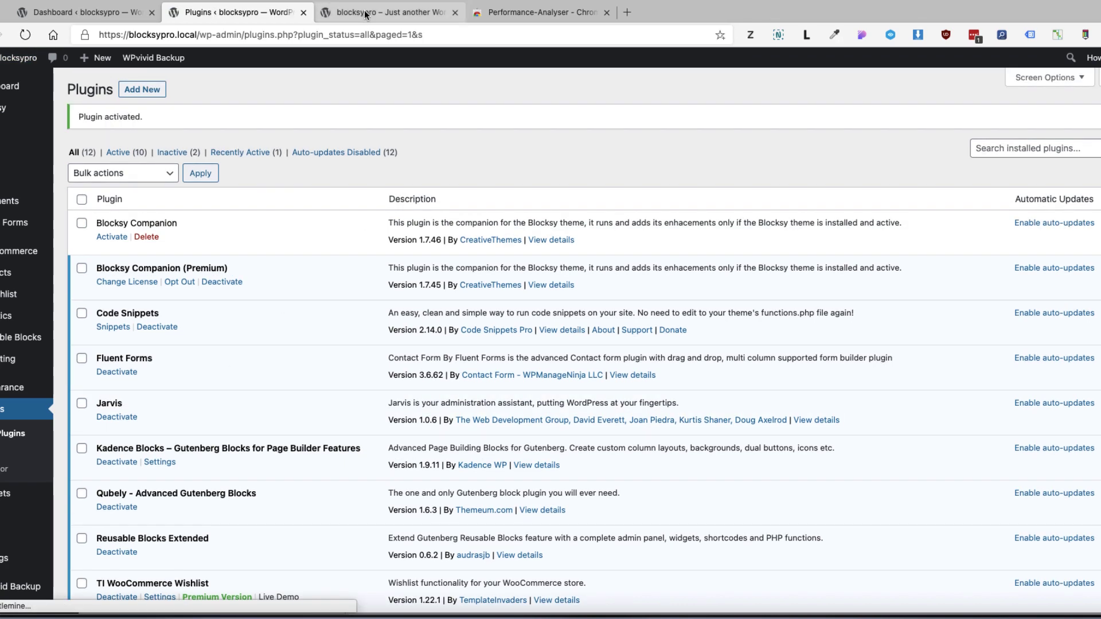
left_click(364, 9)
left_click(24, 35)
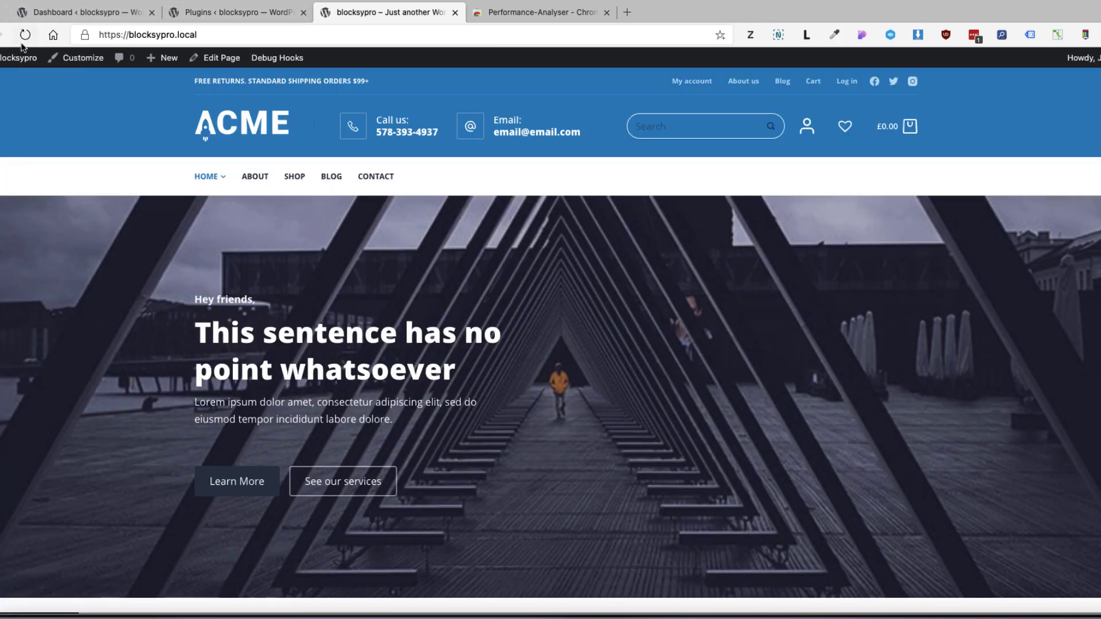
Re-measure the homepage with Performance-Analyser, reading 998ms total, and go back to Plugins.
left_click(1057, 35)
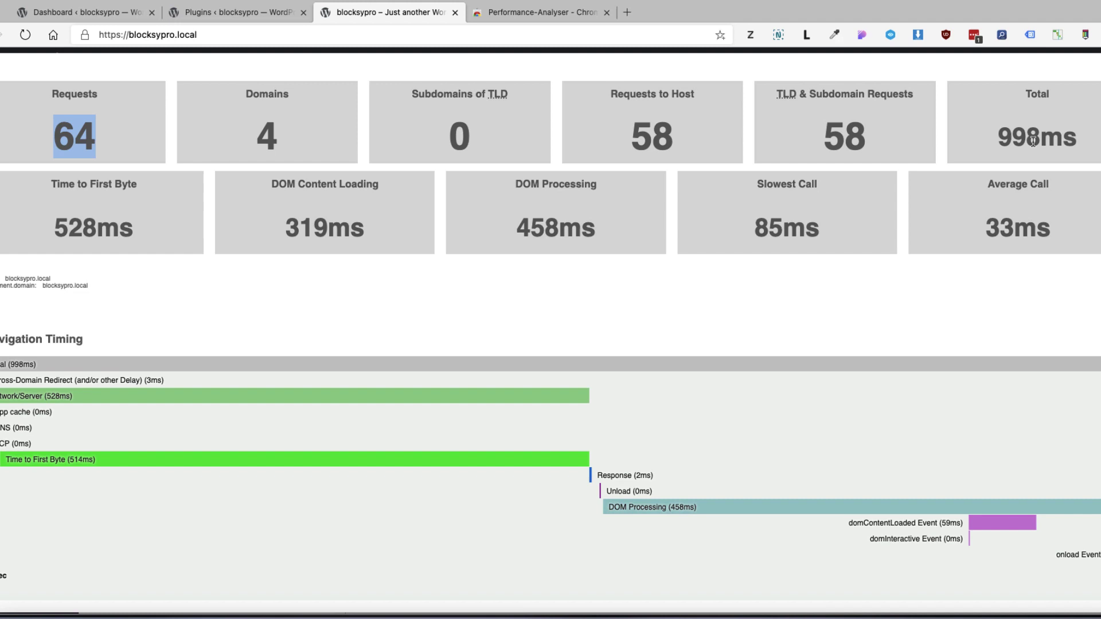
left_click_drag(997, 141, 1098, 148)
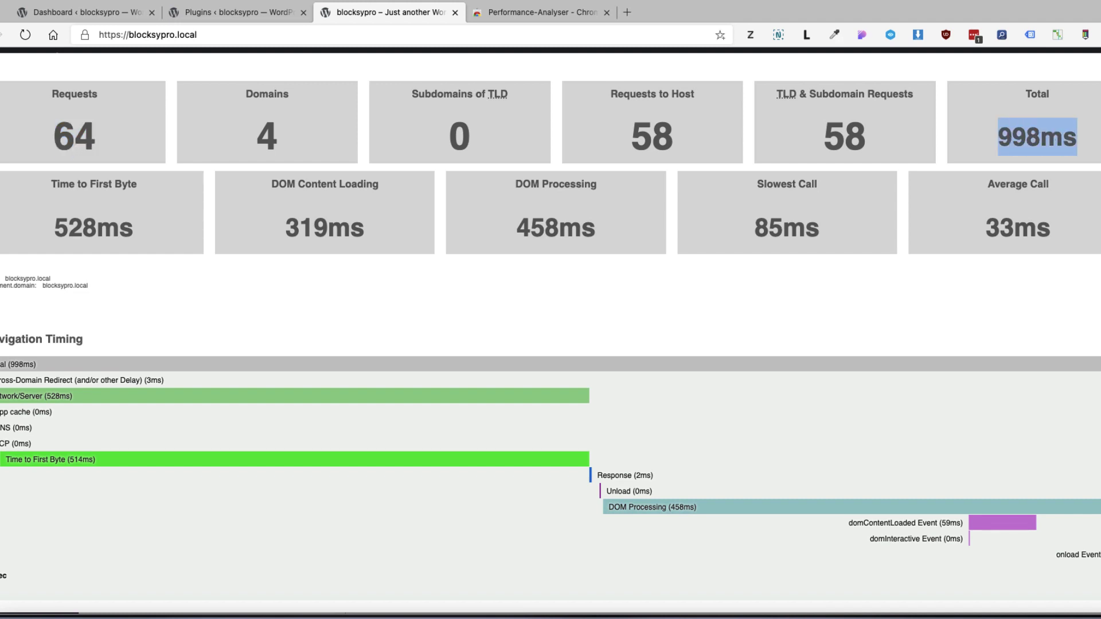
left_click(1057, 36)
left_click(241, 12)
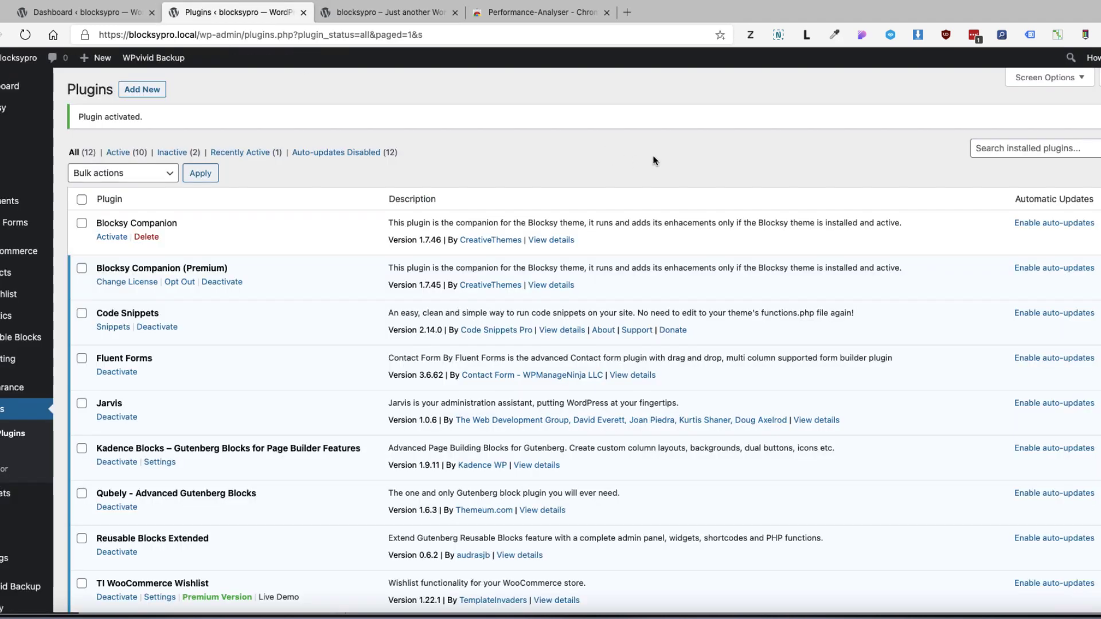